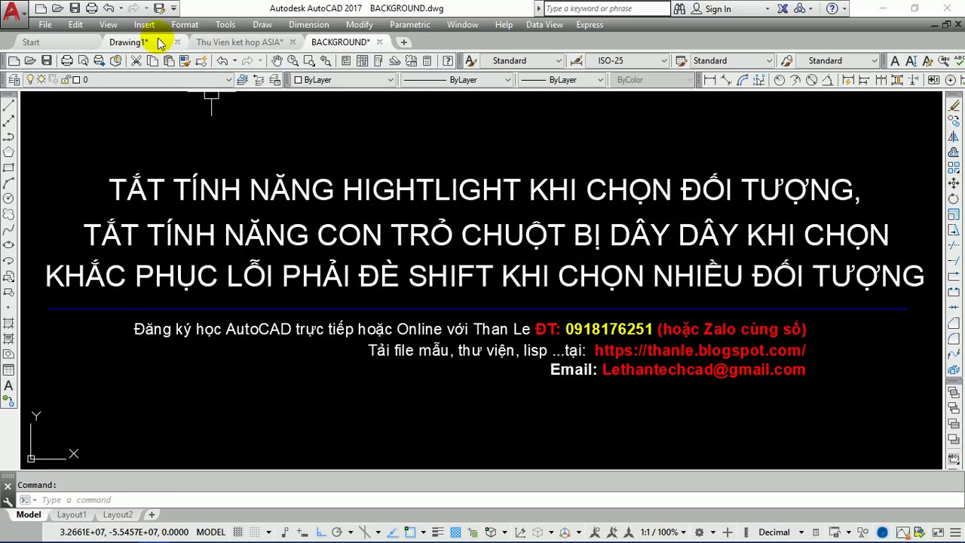
Step: Switch to the Thu Vien ket hop ASIA drawing and zoom in on a door elevation
left_click(239, 42)
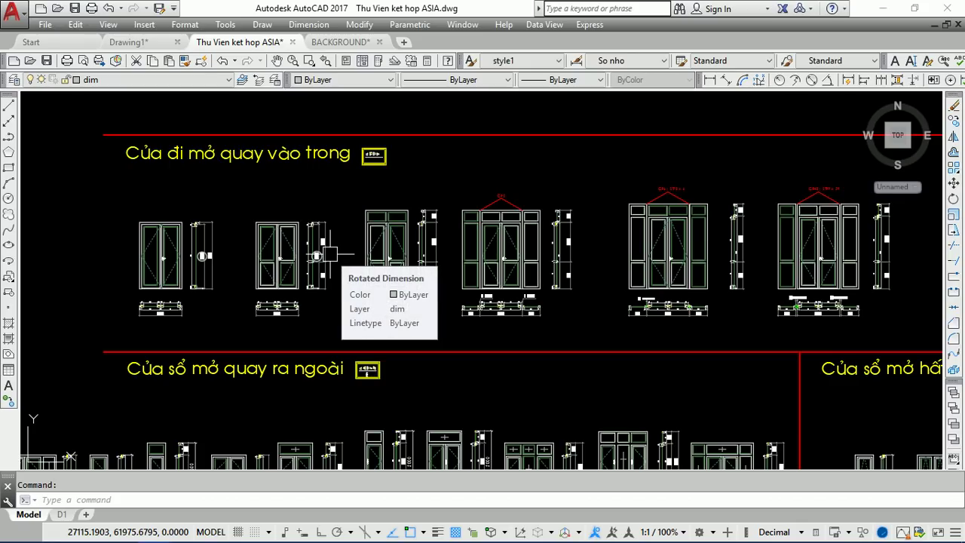
middle_click_drag(344, 200, 344, 239)
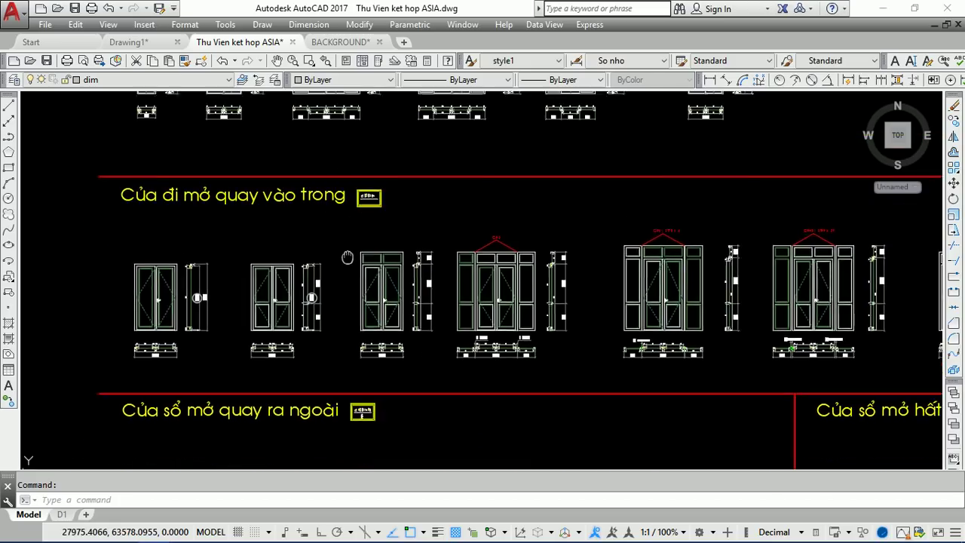
scroll(400, 328, "down", 3)
scroll(400, 327, "up", 5)
scroll(319, 297, "up", 5)
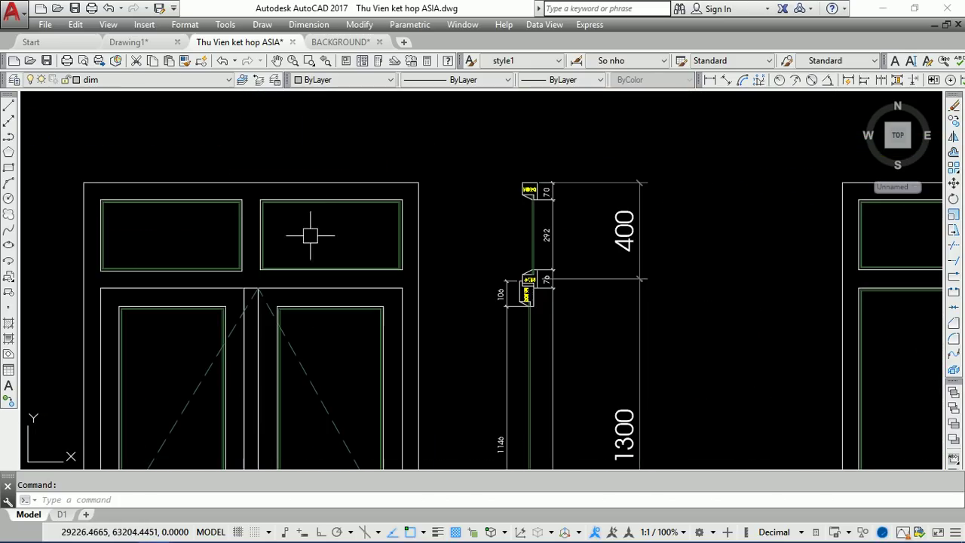
Step: Pick the door's outer frame to check its selection highlight, then clear it
left_click(337, 183)
scroll(407, 155, "down", 3)
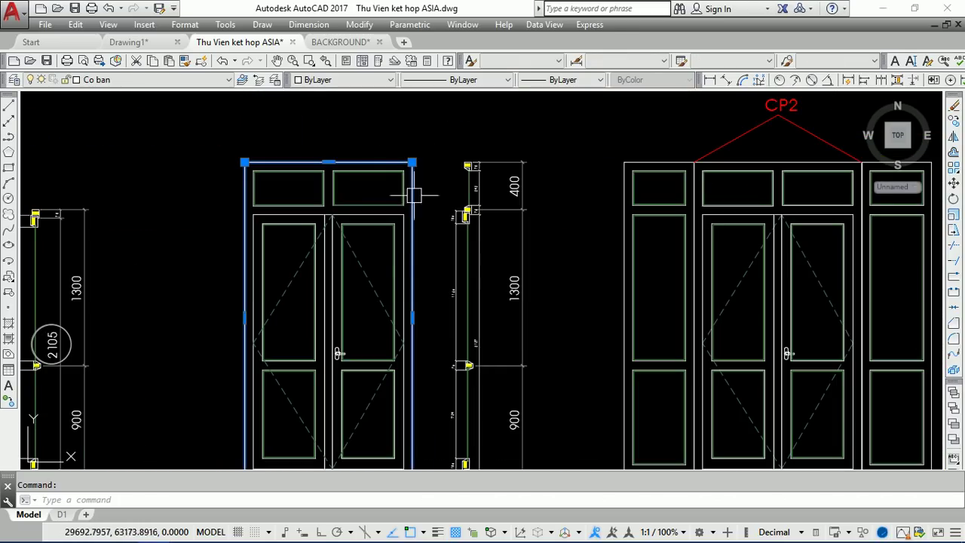
scroll(400, 188, "up", 3)
scroll(404, 162, "up", 3)
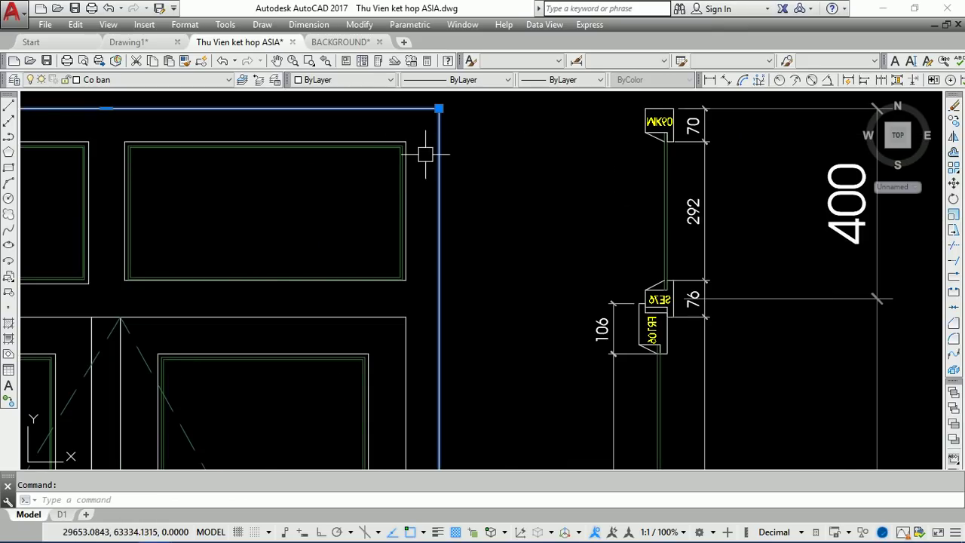
scroll(423, 163, "down", 3)
scroll(351, 152, "up", 3)
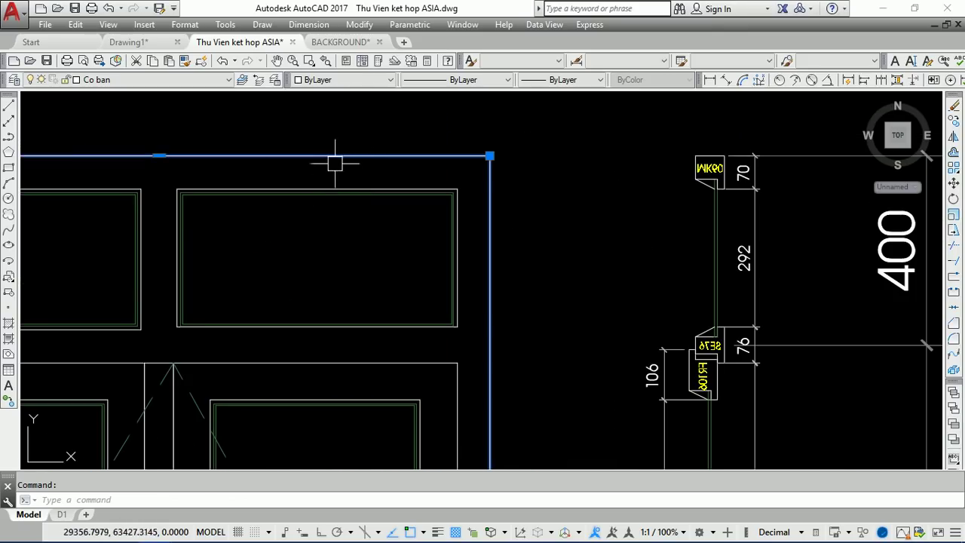
key("Escape")
scroll(334, 199, "up", 3)
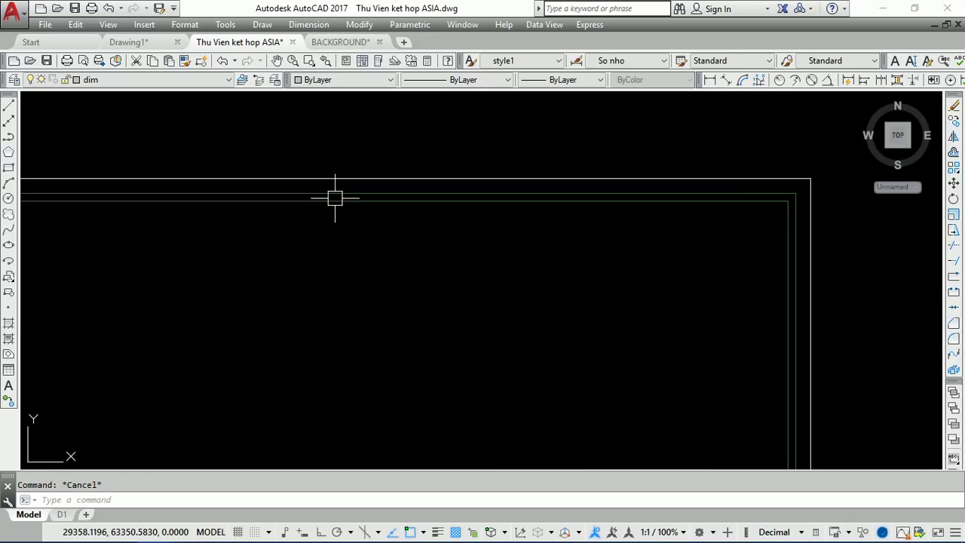
Step: Test-select the upper glass panels and outer door frame, clearing each selection with Esc
left_click(334, 198)
scroll(402, 178, "down", 2)
scroll(402, 181, "down", 1)
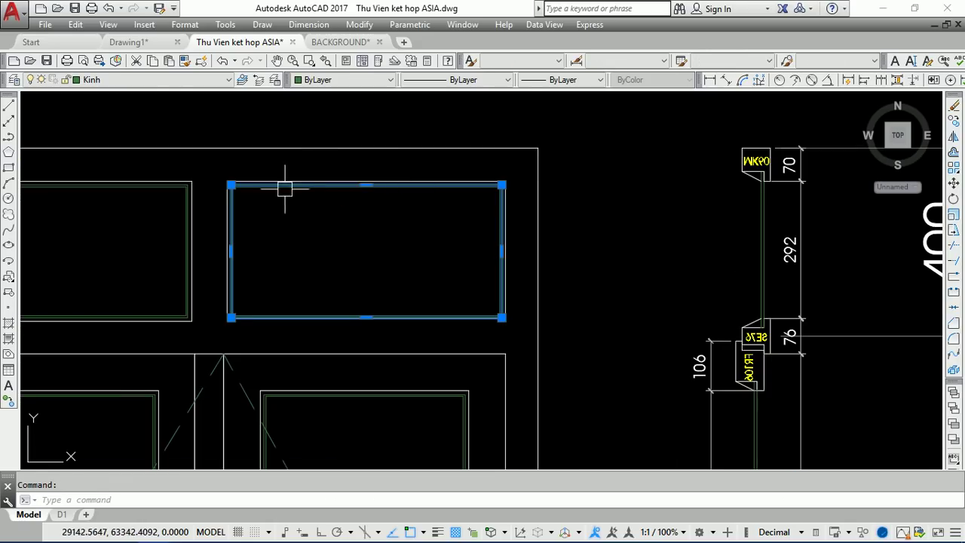
key("Escape")
left_click(294, 150)
key("Escape")
left_click(191, 198)
key("Escape")
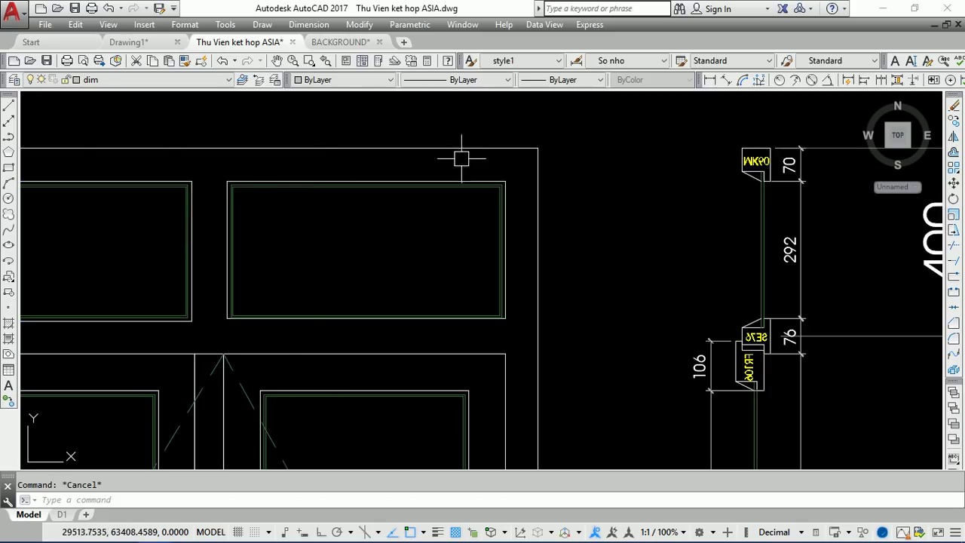
scroll(462, 158, "down", 3)
scroll(217, 169, "up", 3)
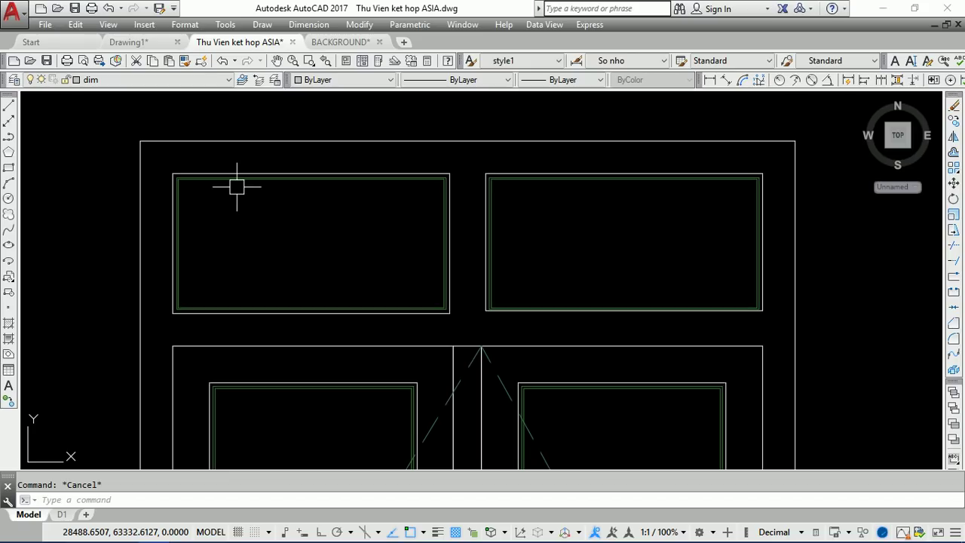
left_click(243, 141)
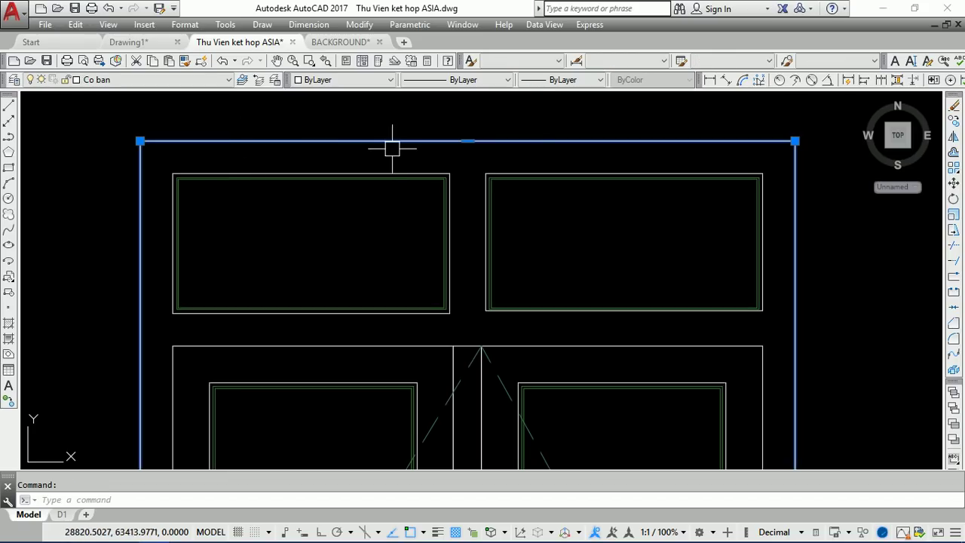
key("Escape")
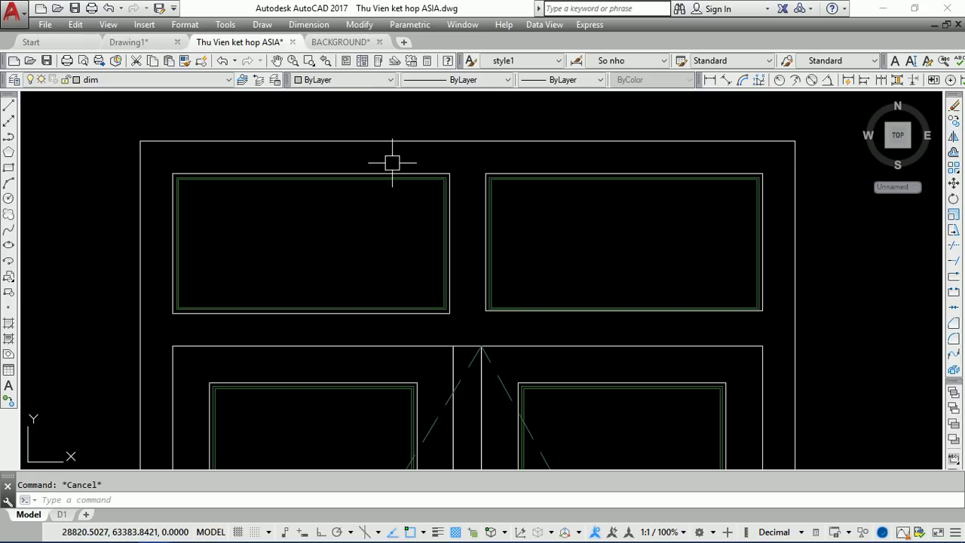
Step: Enter SELECTIONEFFECT at the command line and change its value from 1 to 0
type("SELECT")
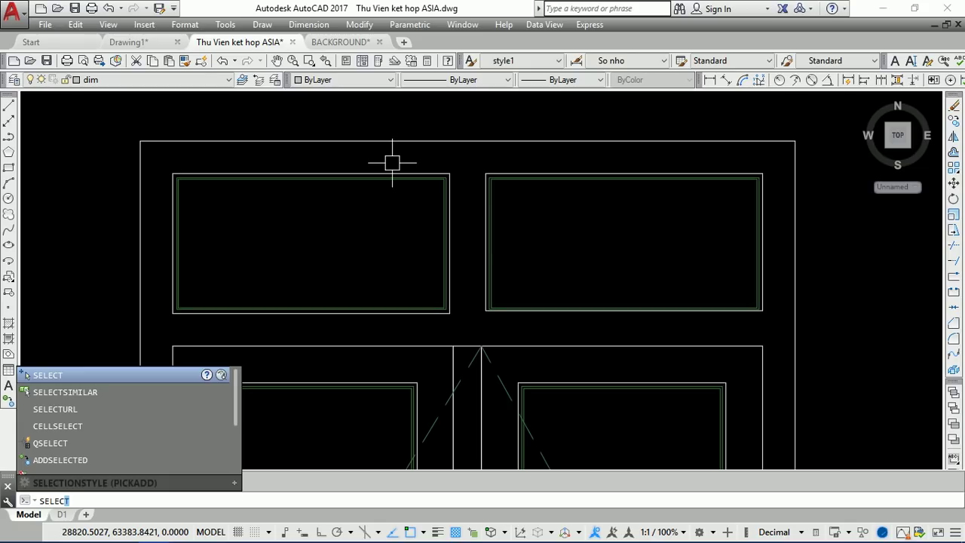
key("BackSpace")
type("TION")
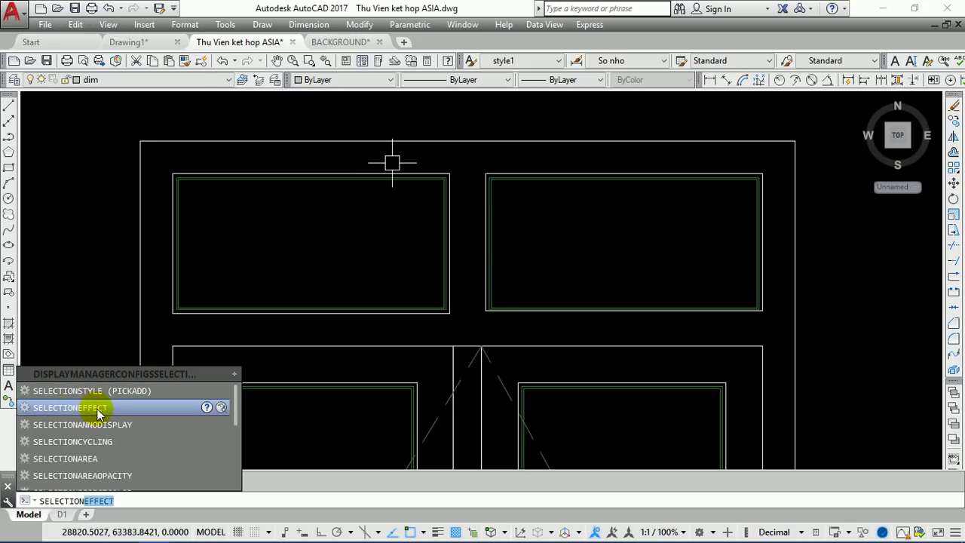
left_click(49, 408)
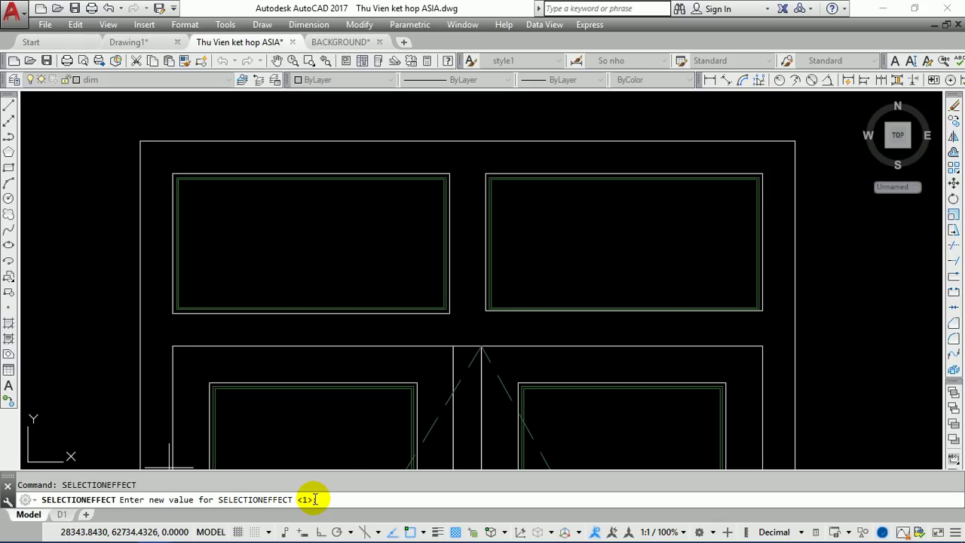
type("0")
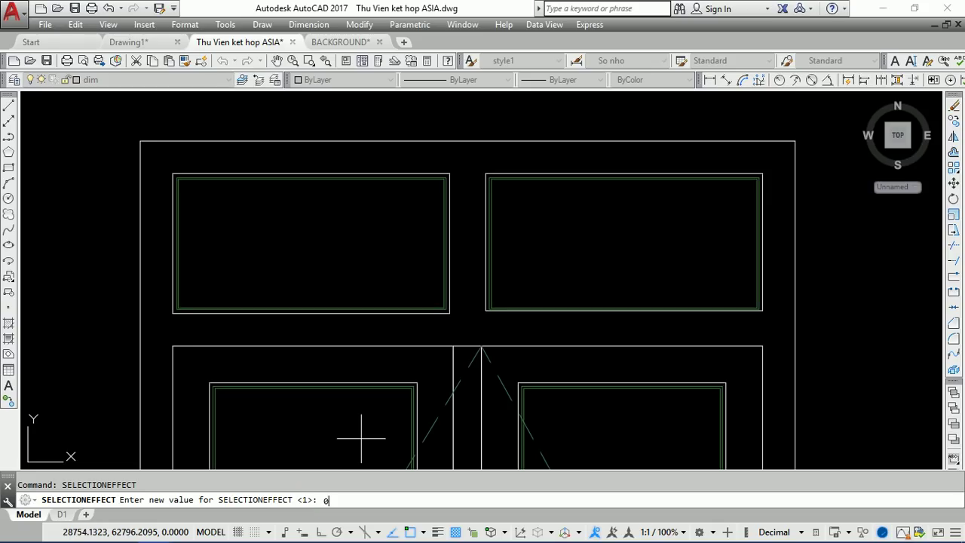
key("Return")
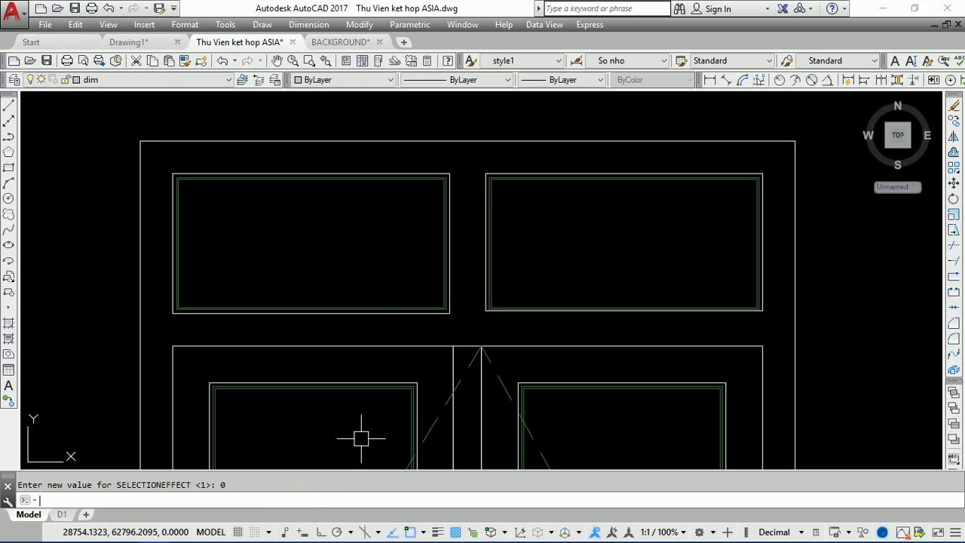
left_click(334, 143)
left_click(328, 174)
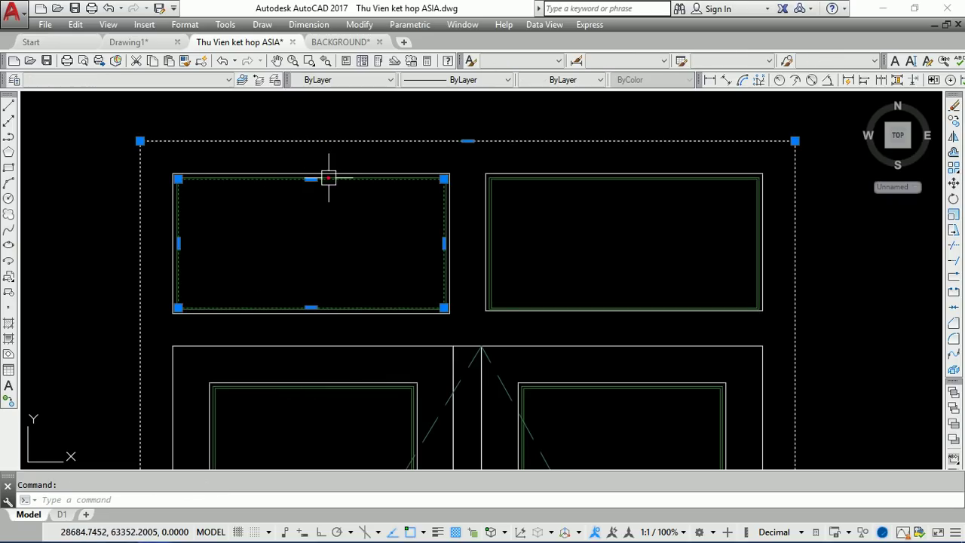
scroll(200, 195, "up", 3)
scroll(249, 165, "down", 2)
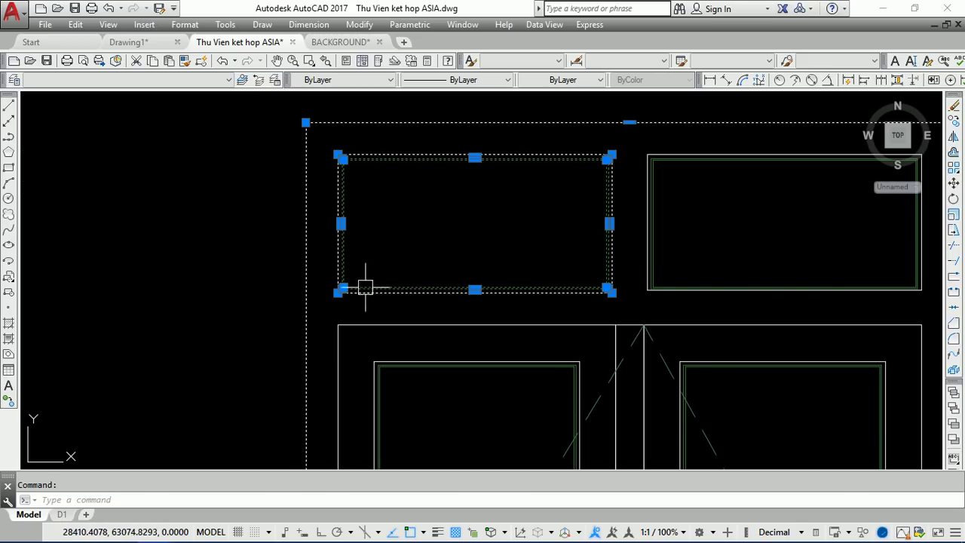
scroll(366, 287, "up", 4)
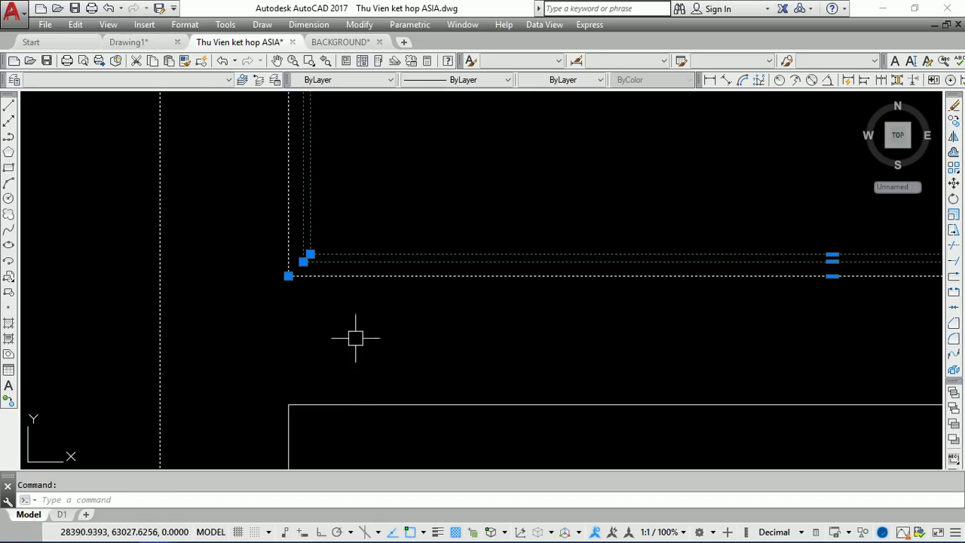
scroll(256, 338, "down", 5)
scroll(292, 315, "up", 3)
key("Escape")
scroll(334, 295, "down", 3)
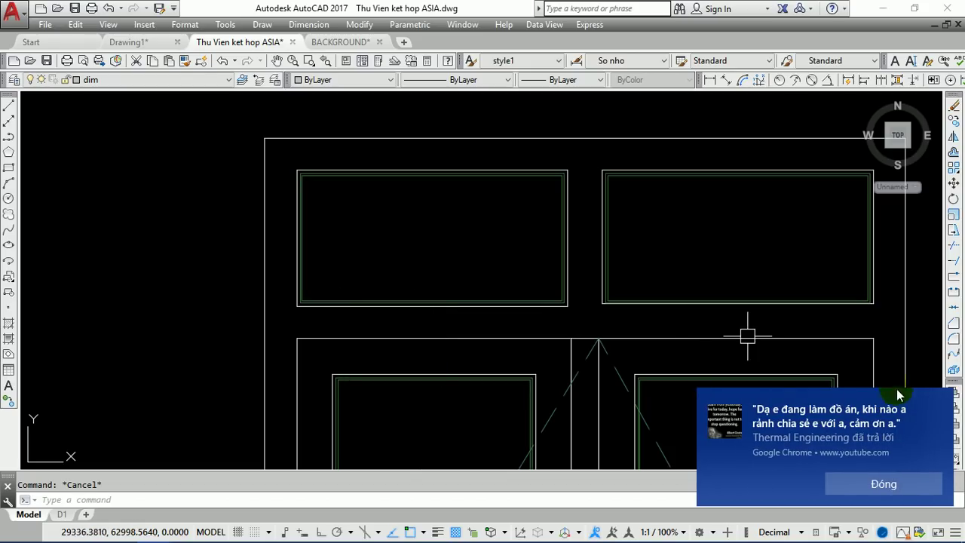
left_click(903, 481)
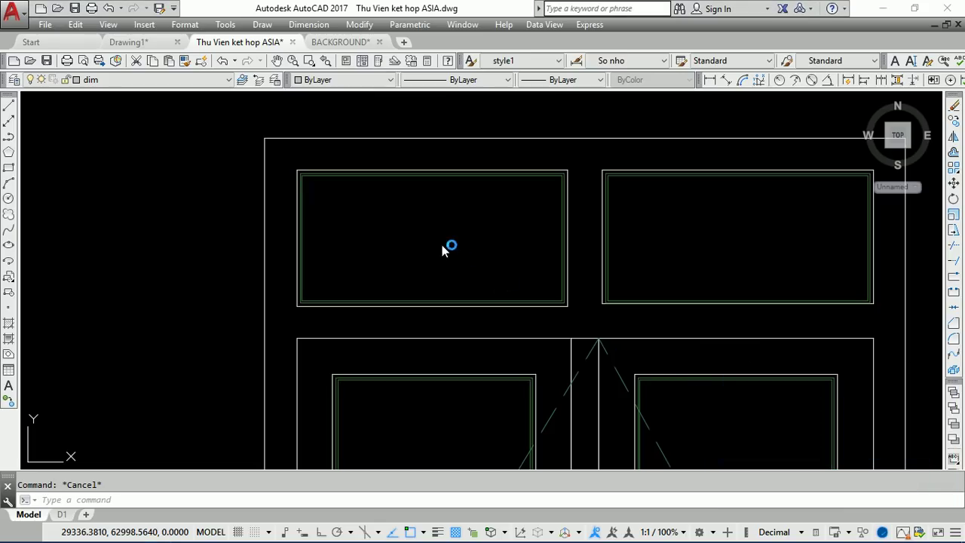
left_click(443, 250)
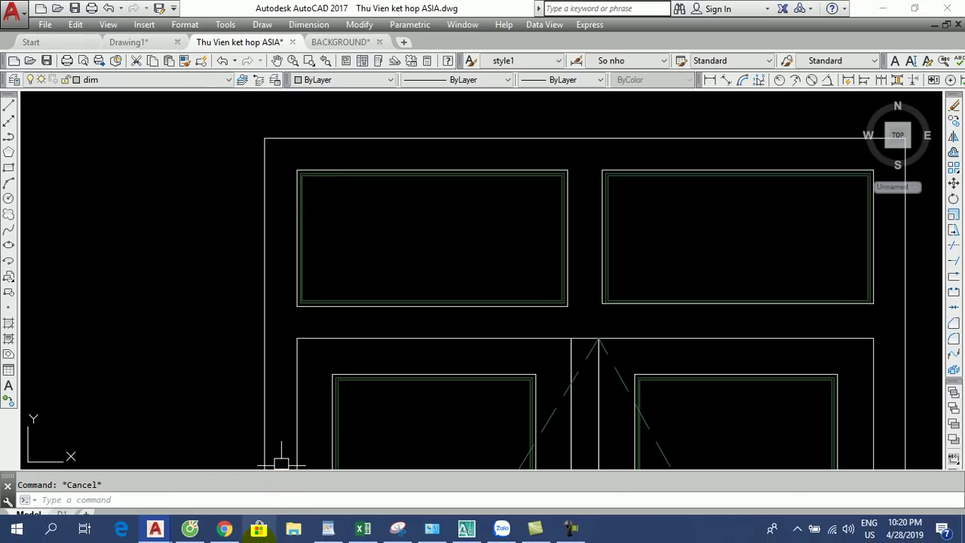
Step: Pan across the rows of door elevations, then switch to the AutoCAD 2007 window
scroll(436, 276, "down", 6)
scroll(453, 254, "down", 3)
middle_click_drag(633, 287, 390, 259)
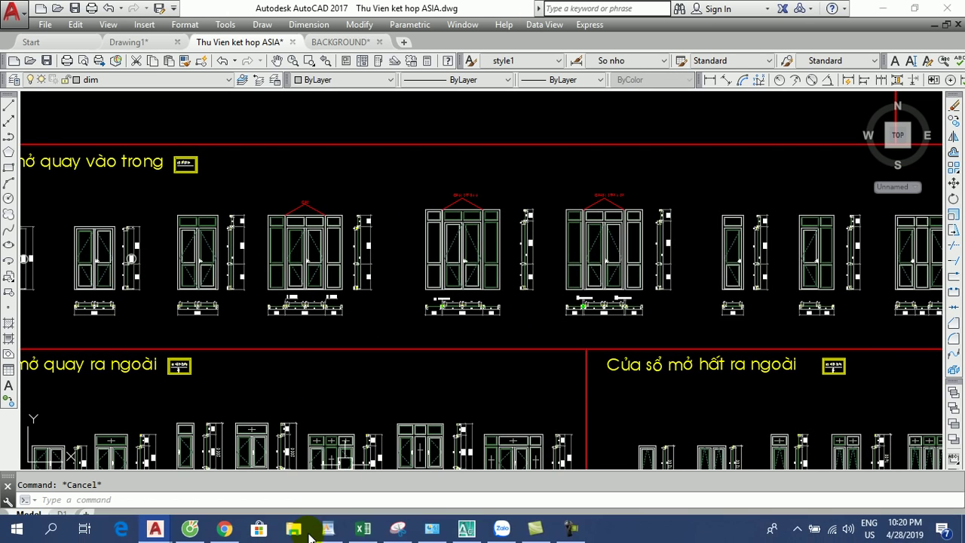
left_click(433, 530)
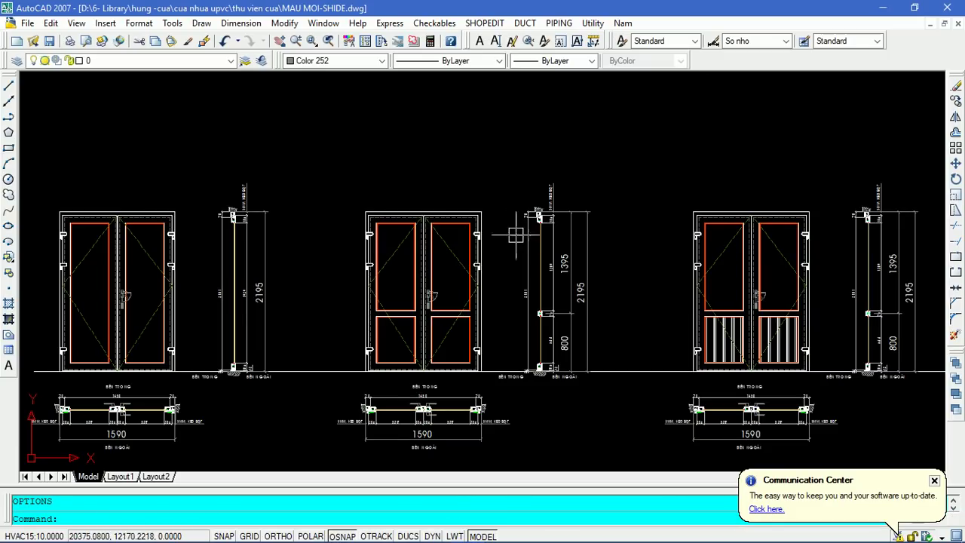
Step: Zoom into the MAU MOI-SHIDE left door, select its parts and red leaf rectangle, then clear
scroll(467, 313, "down", 3)
scroll(465, 309, "down", 2)
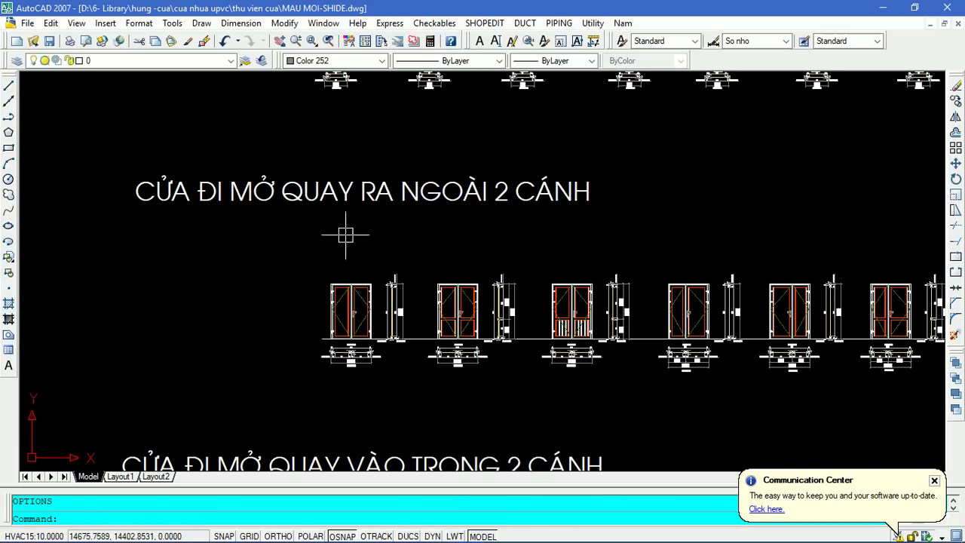
scroll(369, 306, "up", 1)
scroll(370, 309, "up", 2)
scroll(366, 311, "up", 2)
scroll(366, 311, "up", 1)
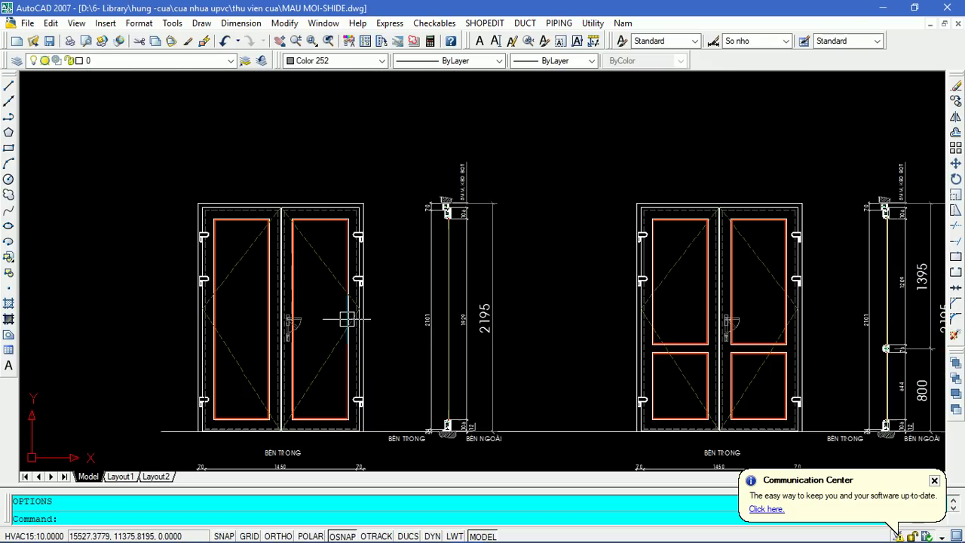
left_click(324, 353)
scroll(354, 280, "up", 3)
left_click(335, 172)
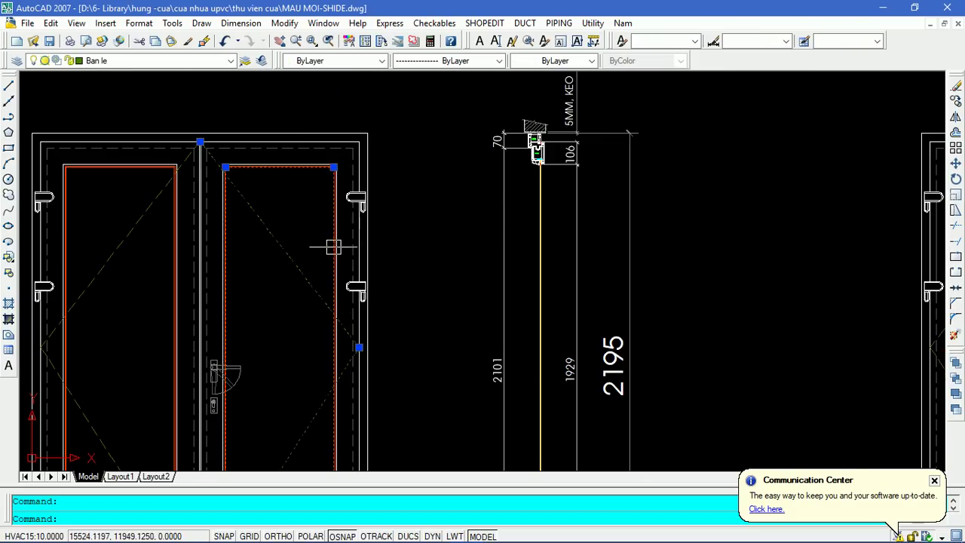
scroll(334, 167, "up", 1)
scroll(320, 181, "up", 1)
scroll(302, 190, "up", 1)
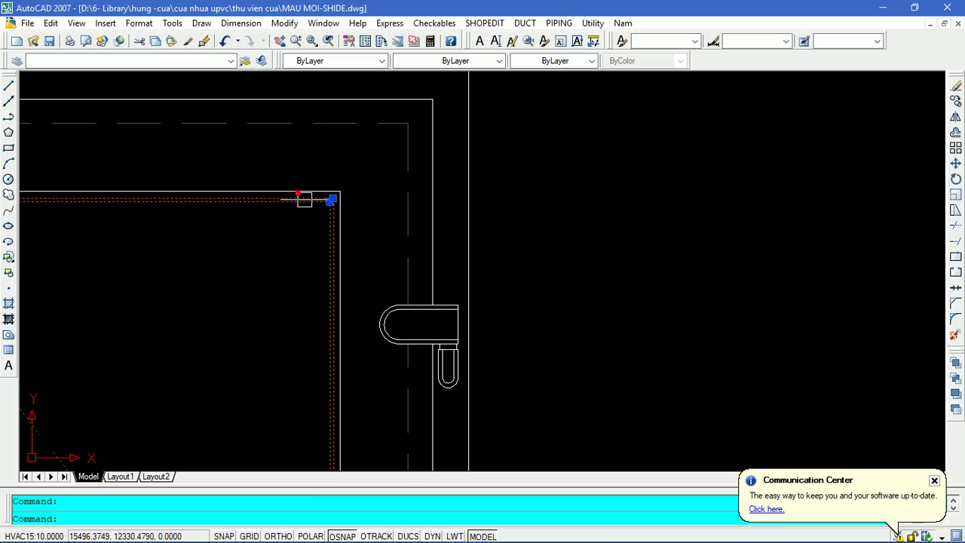
key("Escape")
Step: Select the short and long vertical profile lines in turn, clearing each selection
left_click(436, 144)
key("Escape")
left_click(467, 147)
key("Escape")
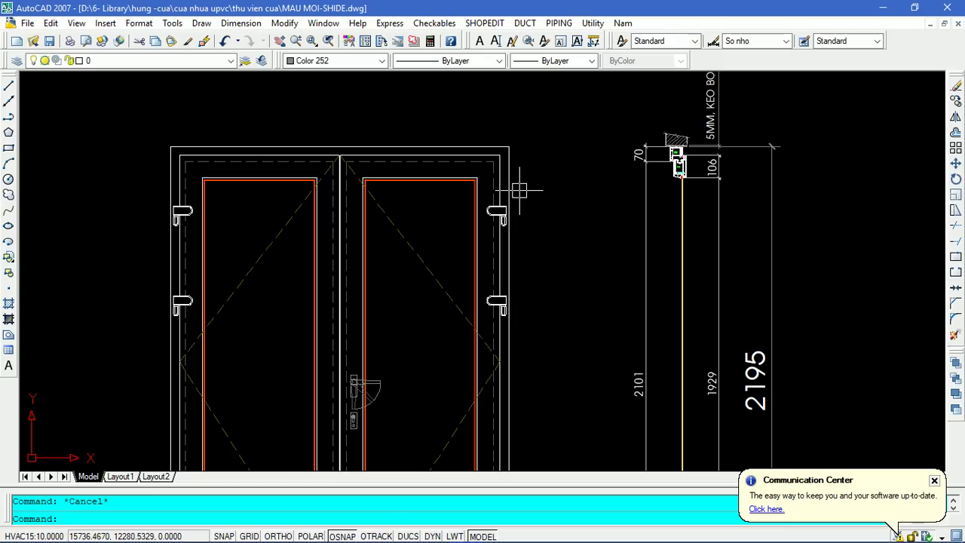
type("OP")
Step: Run OP to open Options and go to the Selection tab
key("Return")
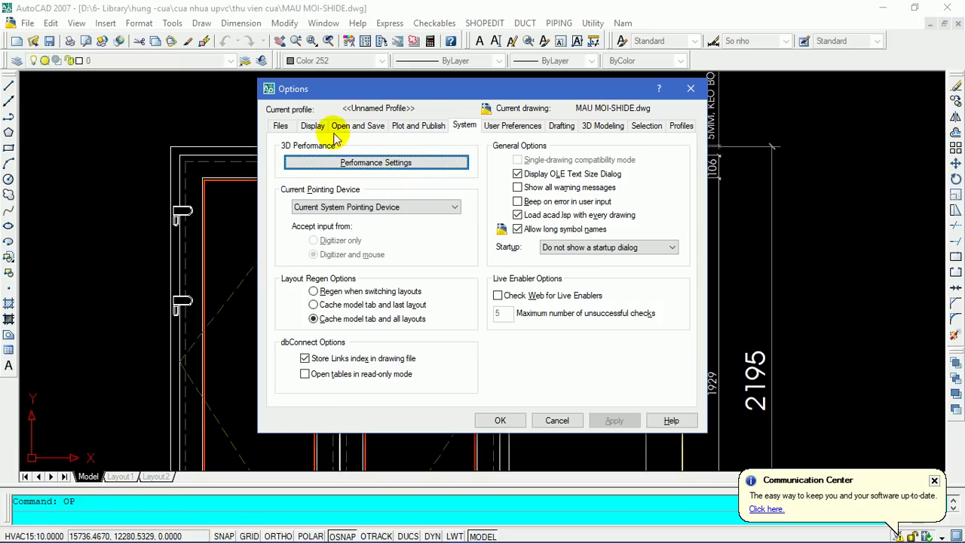
left_click(646, 126)
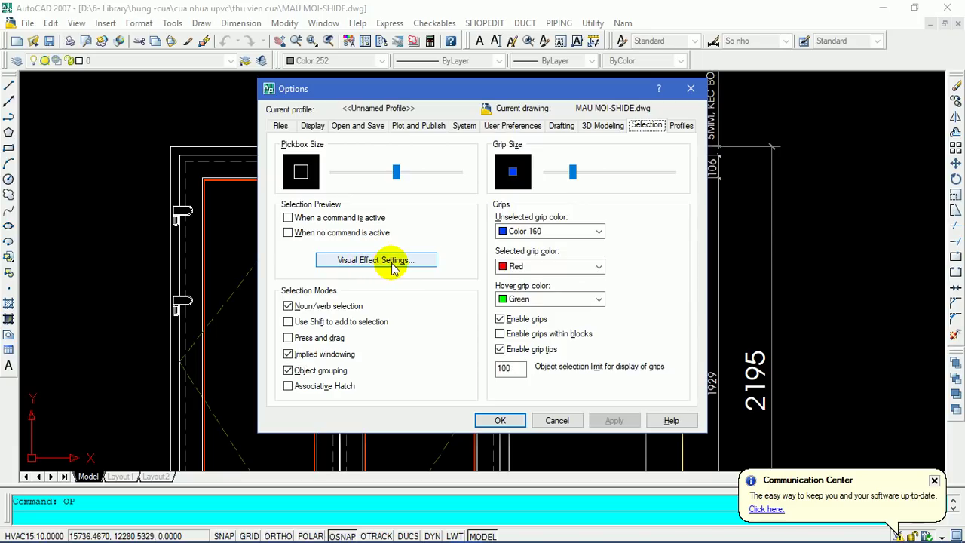
Step: Set the selection preview Visual Effect to Dash and close Options with OK
left_click(350, 264)
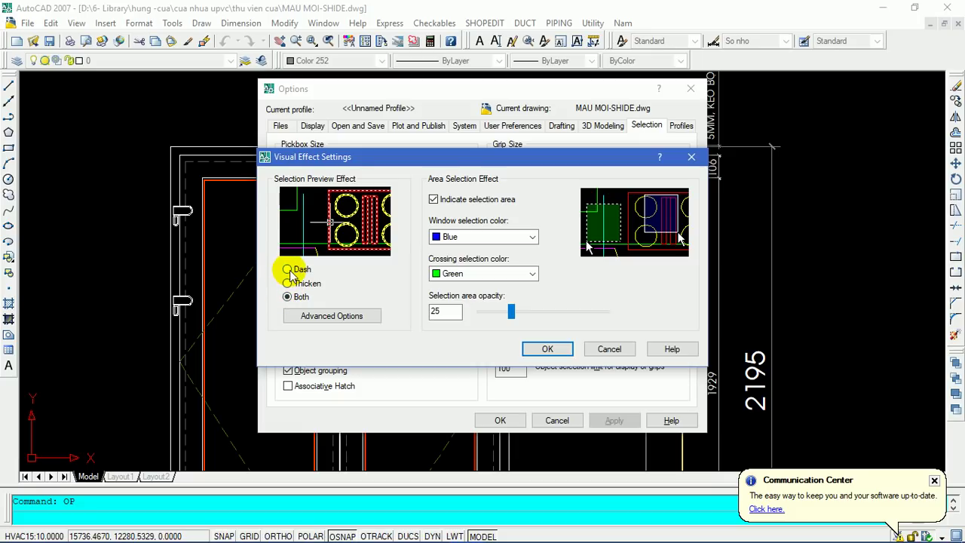
left_click(287, 270)
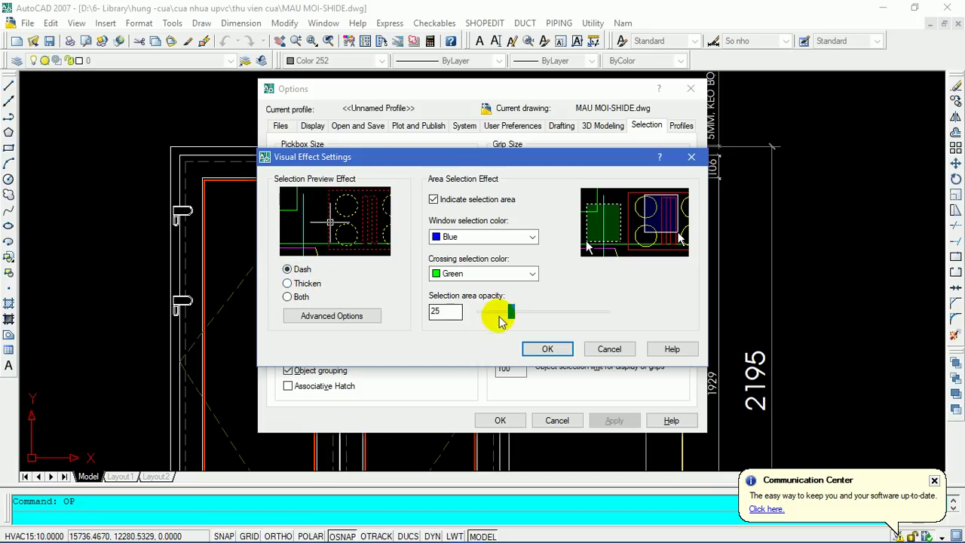
left_click(548, 348)
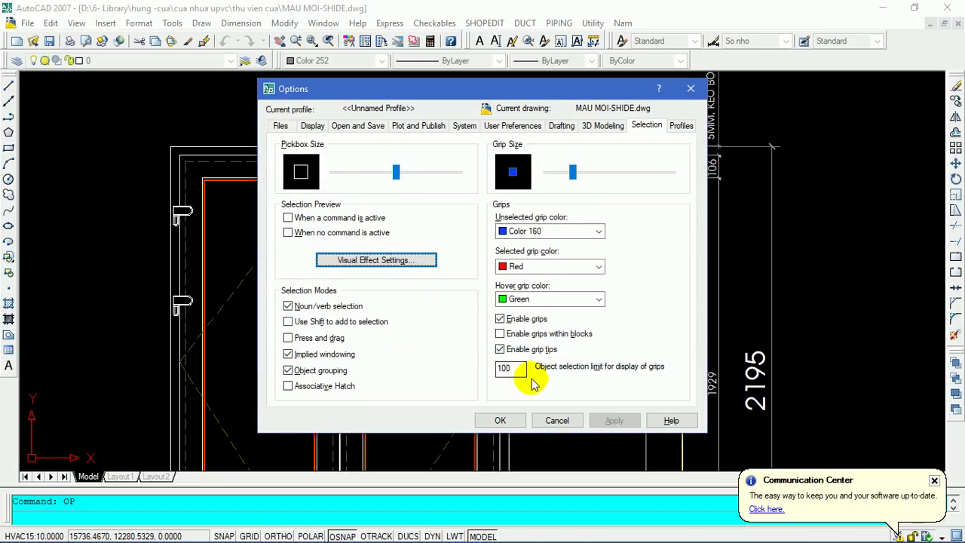
left_click(500, 423)
Step: Select the left door's red sash outline and surrounding frame to see the dashed preview
scroll(216, 173, "up", 2)
scroll(252, 187, "up", 1)
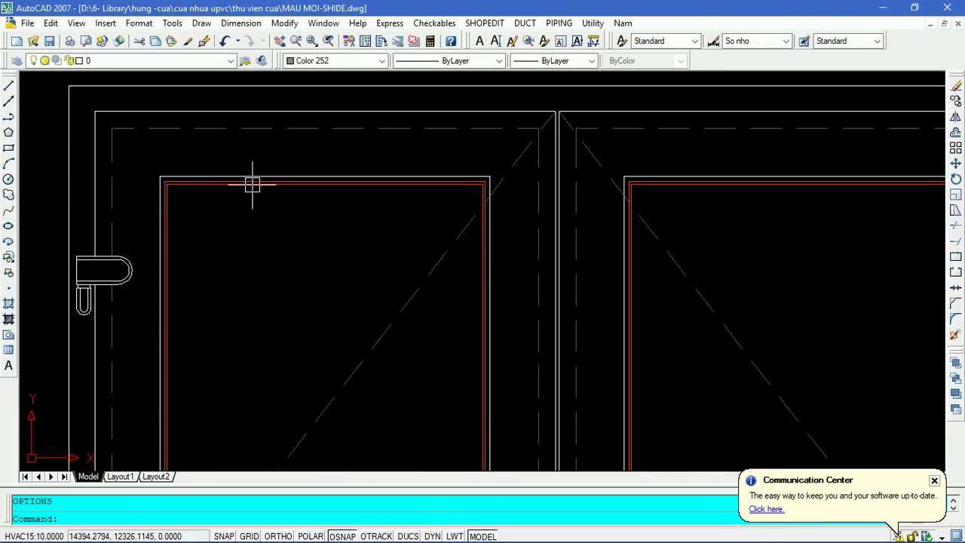
left_click(252, 187)
scroll(244, 176, "up", 2)
left_click(243, 176)
Step: Deselect the door sash and frame with Esc after adjusting the zoom
scroll(336, 151, "down", 4)
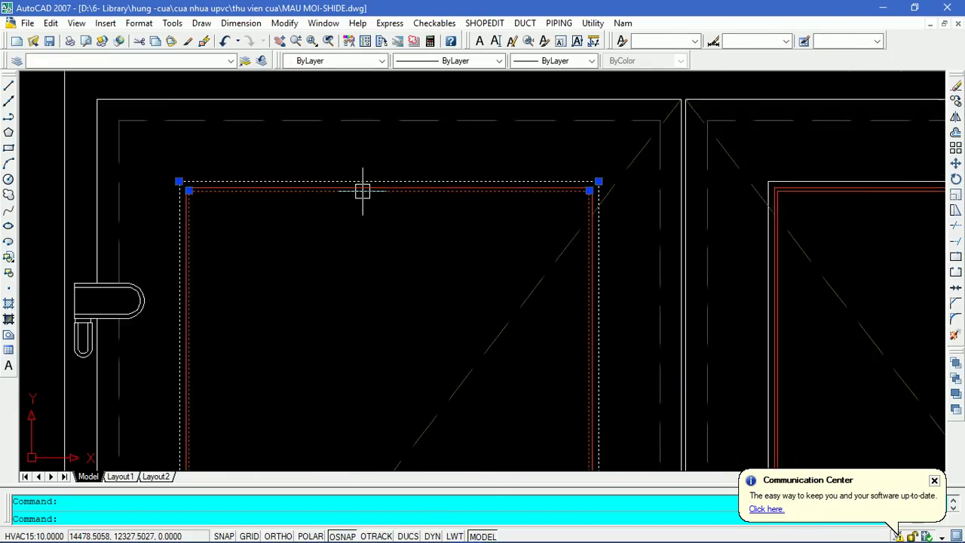
scroll(327, 138, "up", 1)
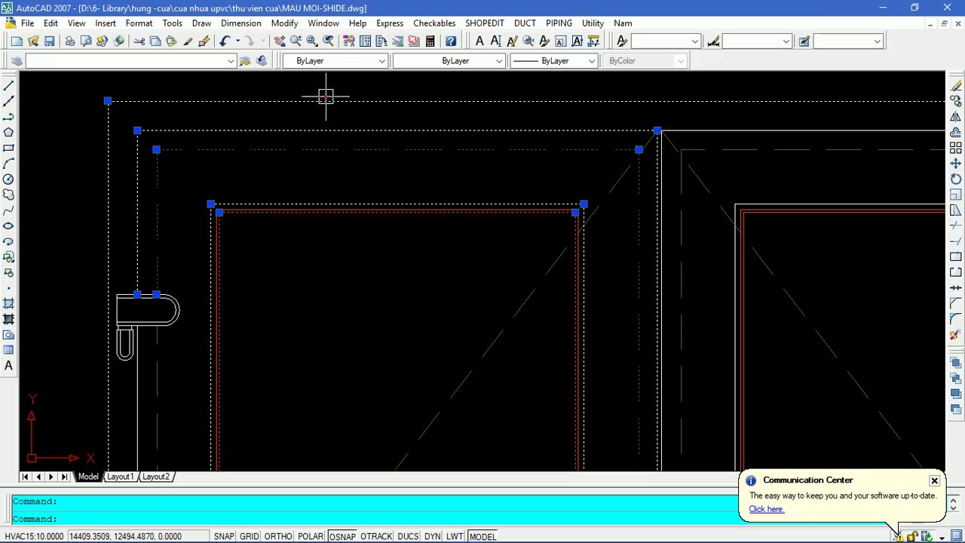
scroll(363, 145, "down", 2)
key("Escape")
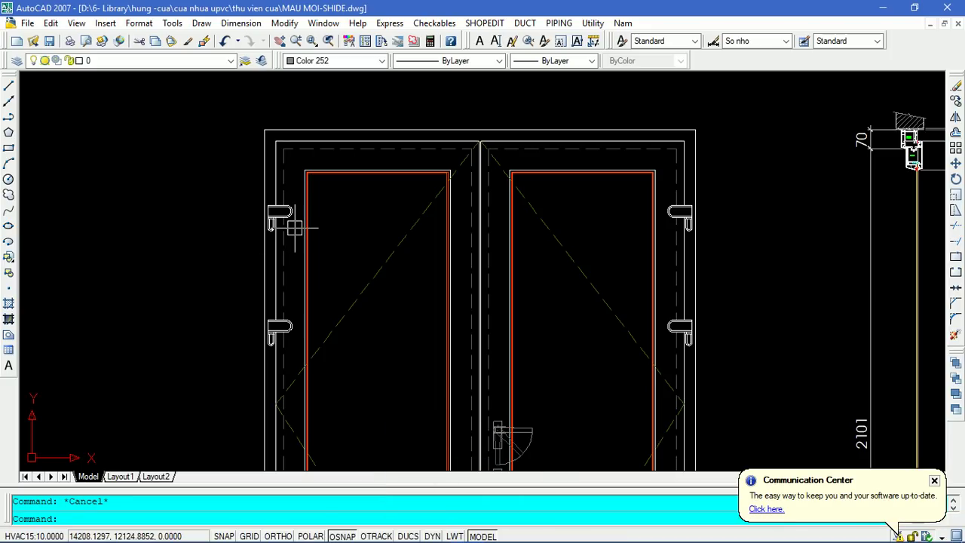
type("OP")
Step: Check both Selection Preview boxes (command active and no command active), apply, and close Options
key("Return")
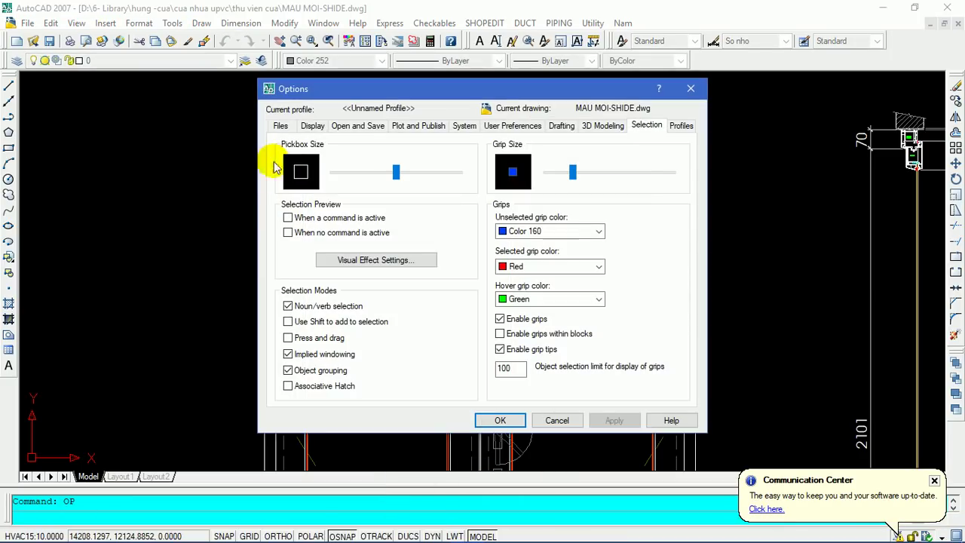
left_click(288, 217)
left_click(287, 232)
left_click(612, 419)
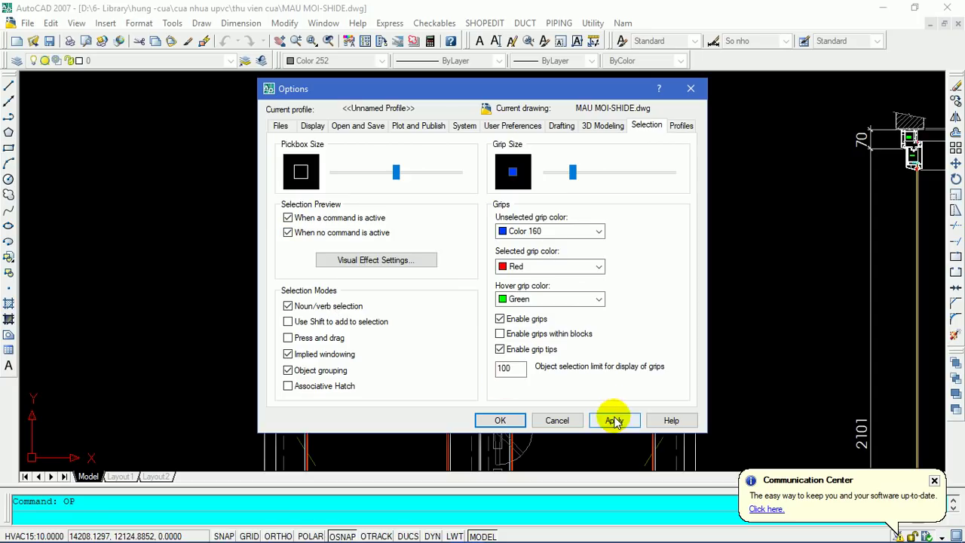
left_click(501, 420)
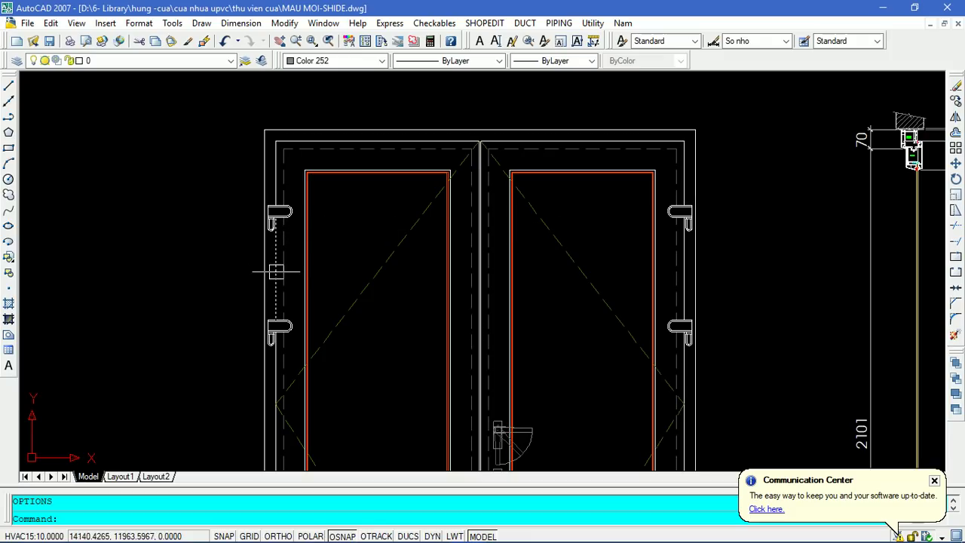
scroll(257, 200, "down", 5)
scroll(257, 200, "down", 3)
scroll(256, 200, "down", 3)
scroll(525, 213, "down", 2)
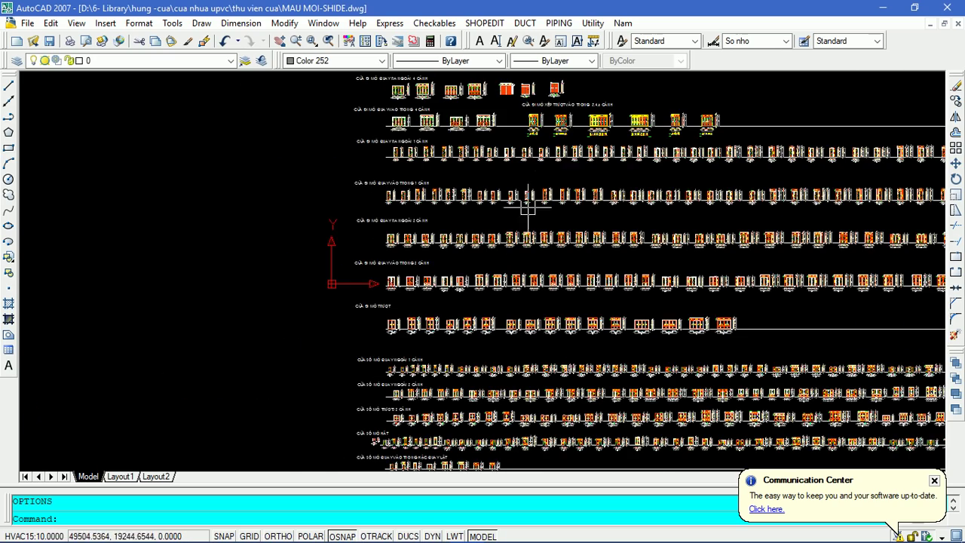
scroll(520, 272, "up", 3)
scroll(521, 271, "up", 2)
scroll(505, 268, "up", 2)
scroll(557, 202, "up", 3)
scroll(558, 202, "up", 4)
scroll(558, 202, "up", 4)
scroll(558, 202, "up", 4)
scroll(558, 202, "up", 2)
scroll(558, 202, "up", 2)
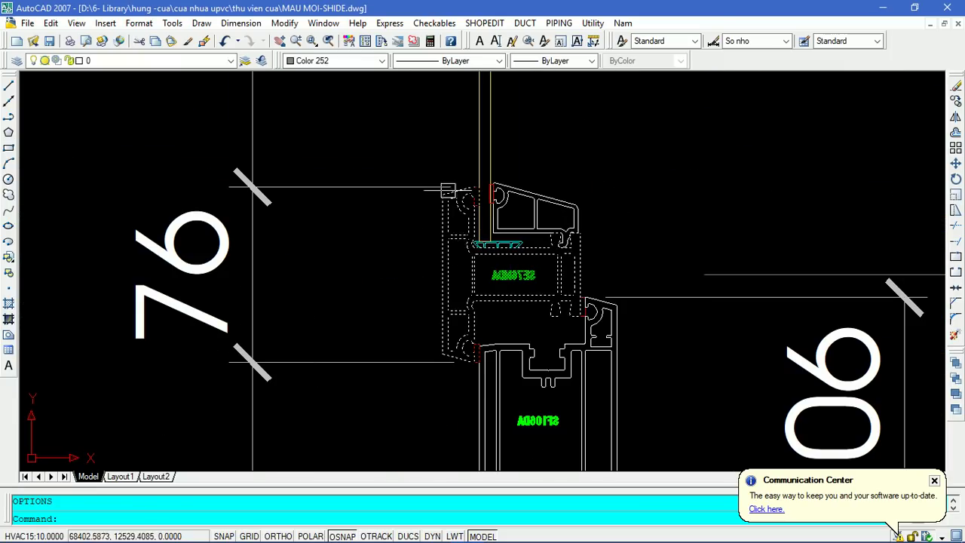
scroll(448, 204, "down", 3)
left_click(515, 338)
scroll(512, 337, "up", 2)
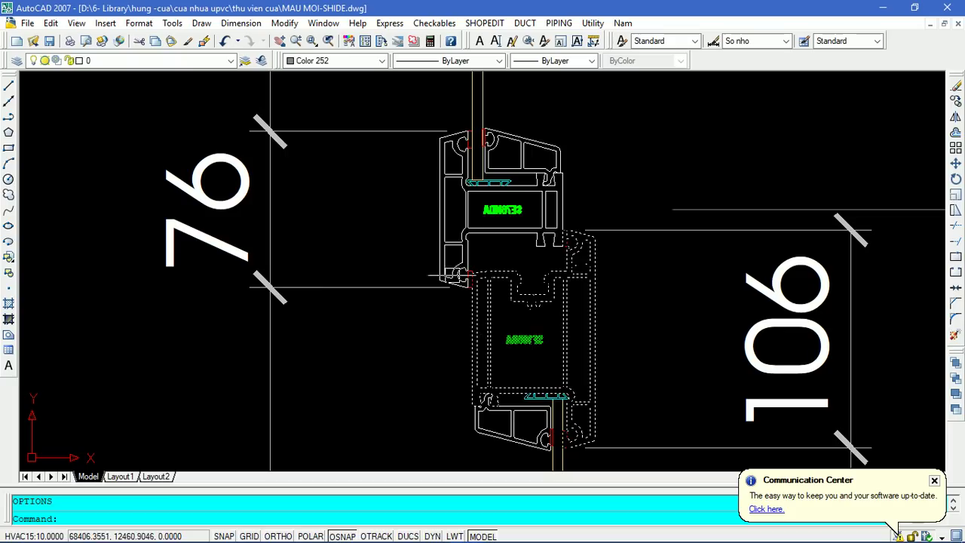
key("Escape")
left_click(481, 116)
key("Escape")
left_click(482, 322)
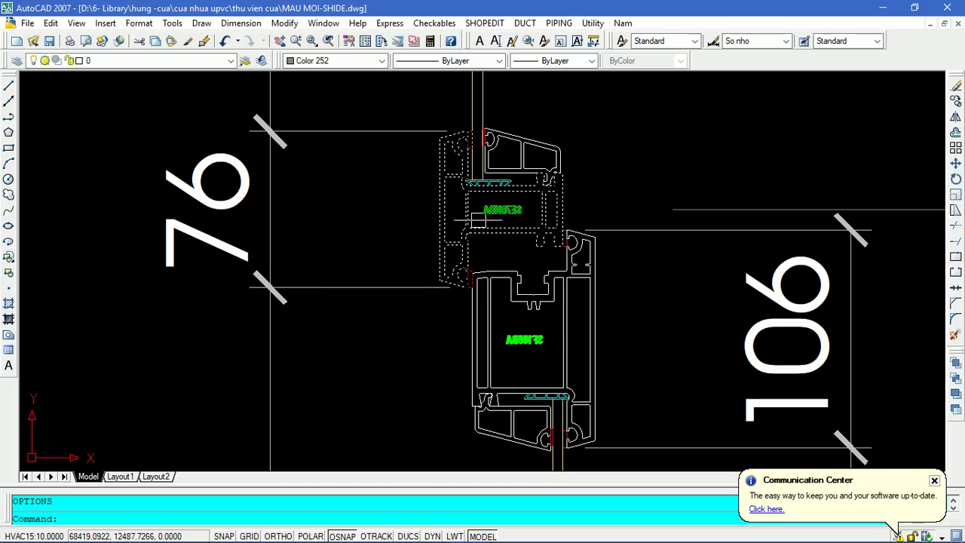
scroll(564, 290, "down", 10)
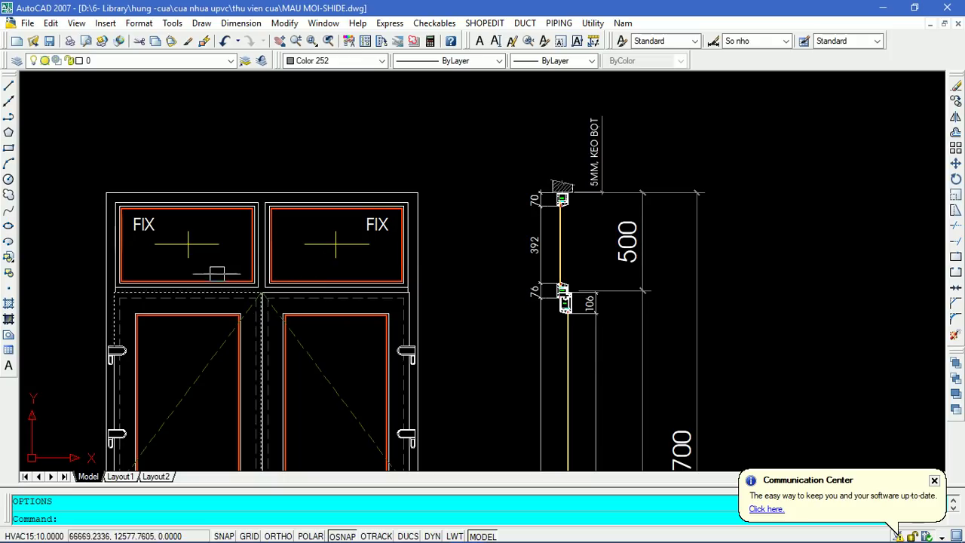
scroll(263, 309, "up", 4)
left_click(257, 282)
key("Escape")
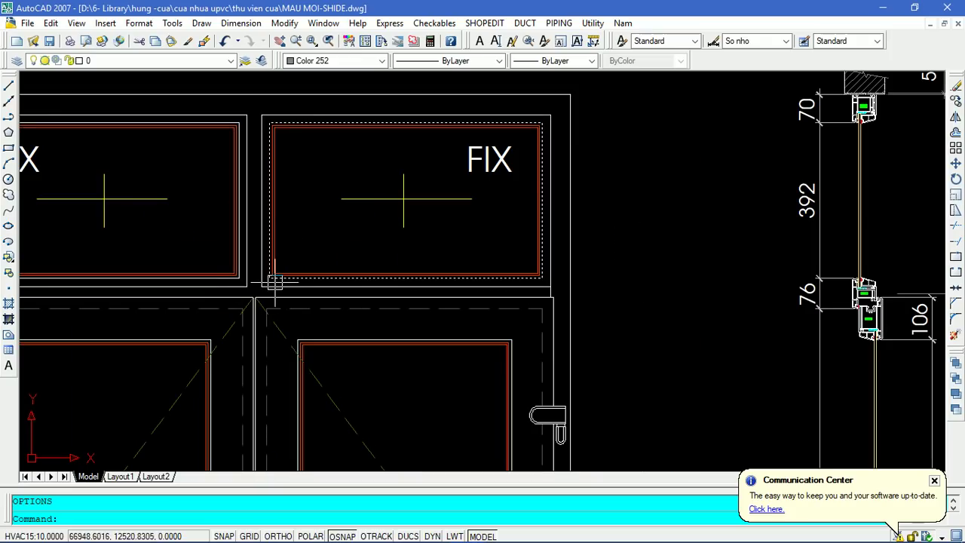
Step: Reopen Options with O, uncheck both Selection Preview boxes, then apply and click OK
left_click(278, 295)
type("OP")
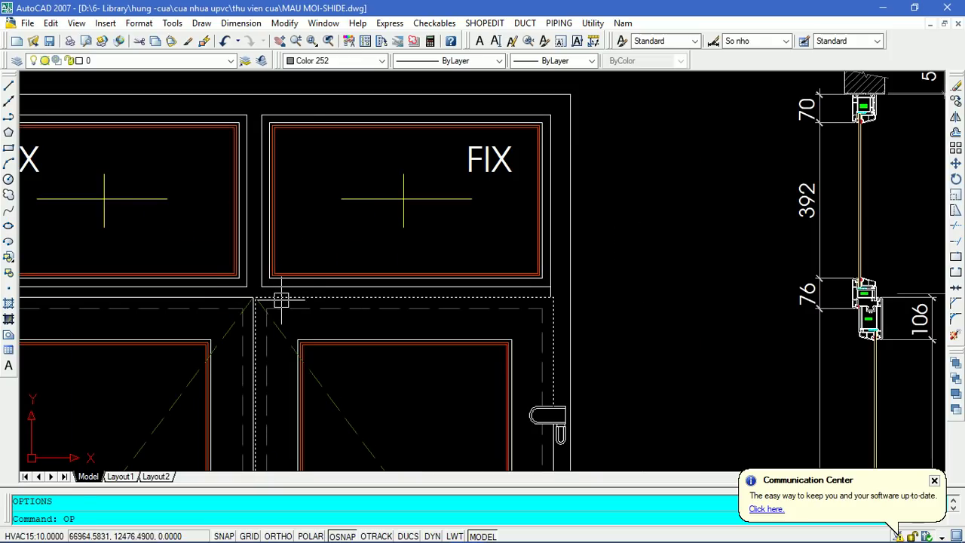
key("Return")
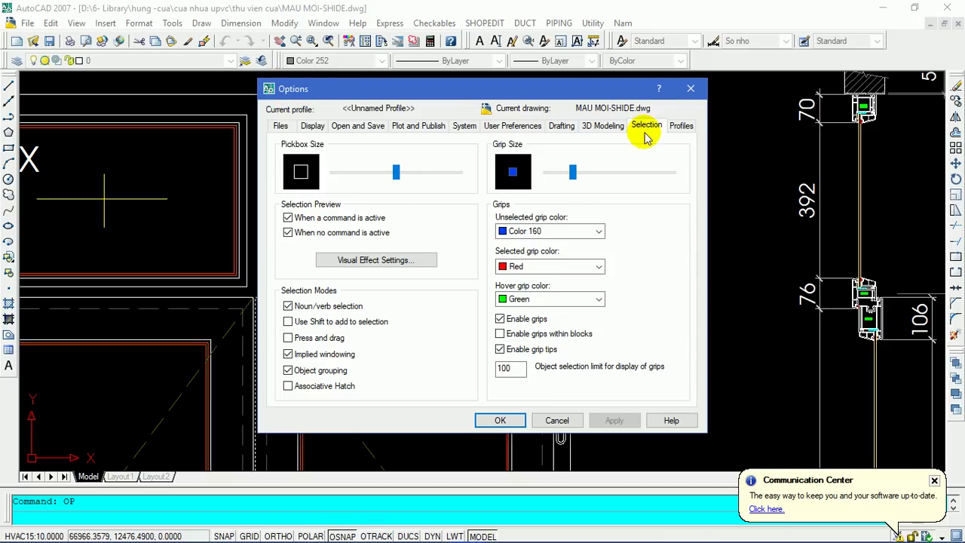
left_click(288, 218)
left_click(287, 233)
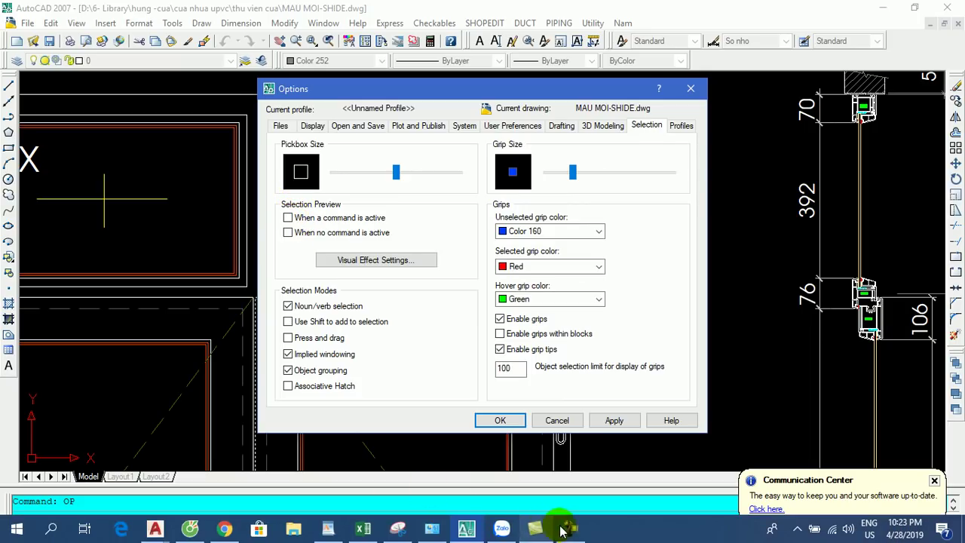
left_click(573, 528)
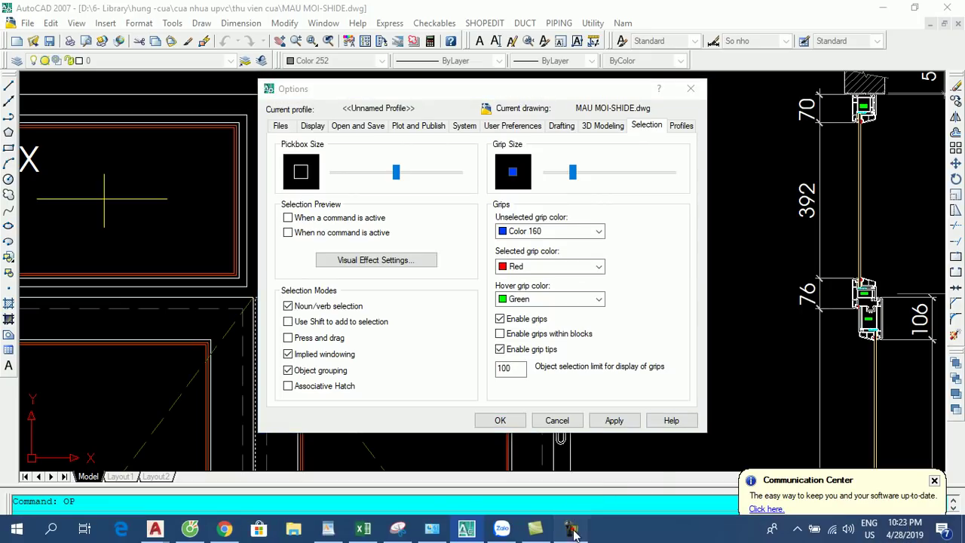
left_click(696, 486)
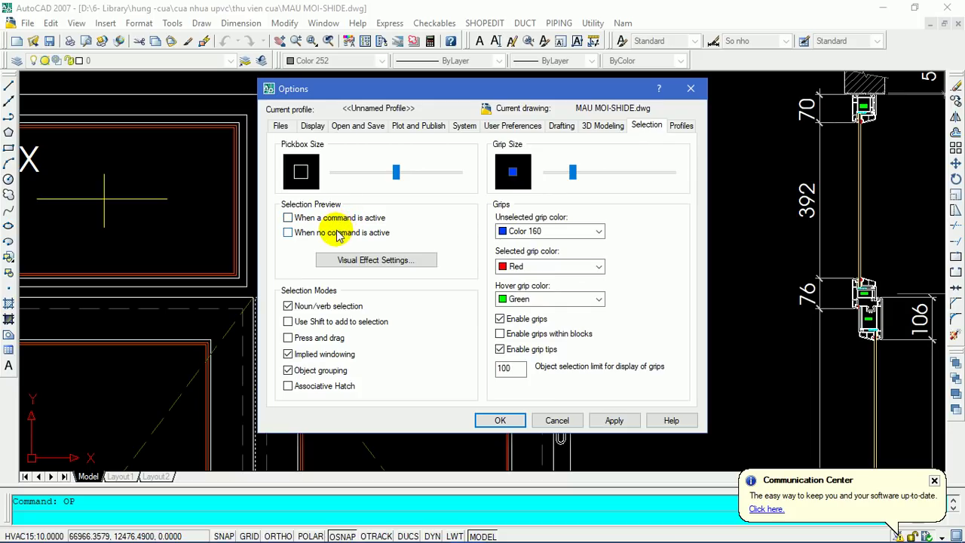
left_click(617, 420)
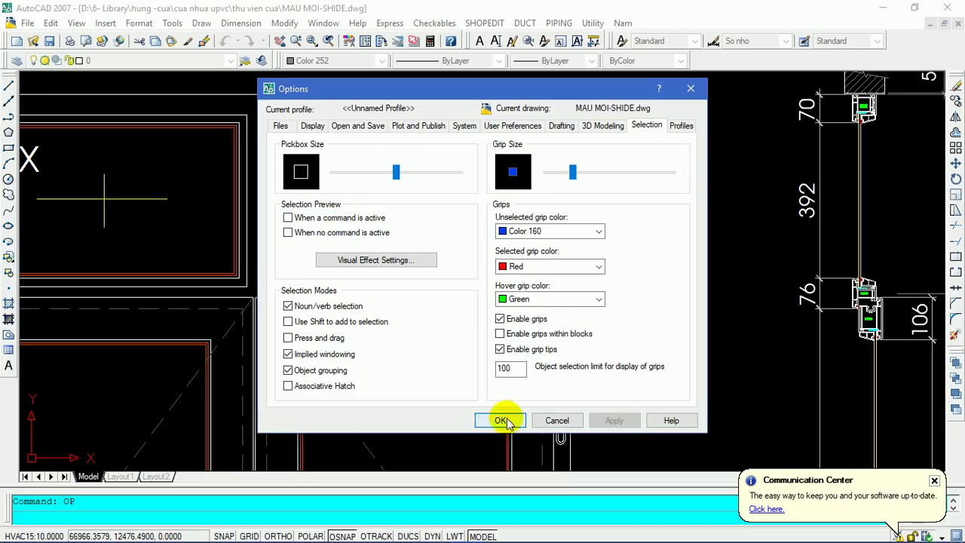
left_click(499, 420)
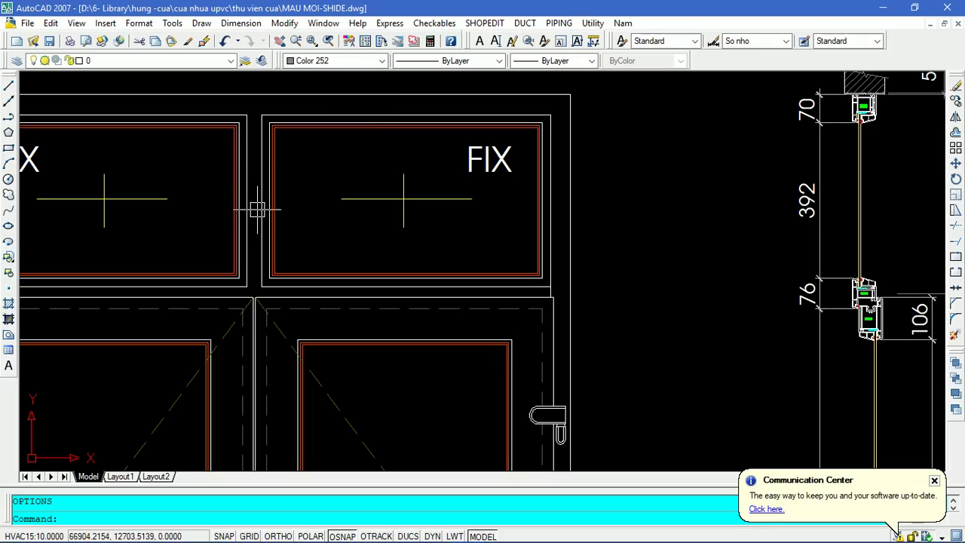
scroll(269, 220, "down", 1)
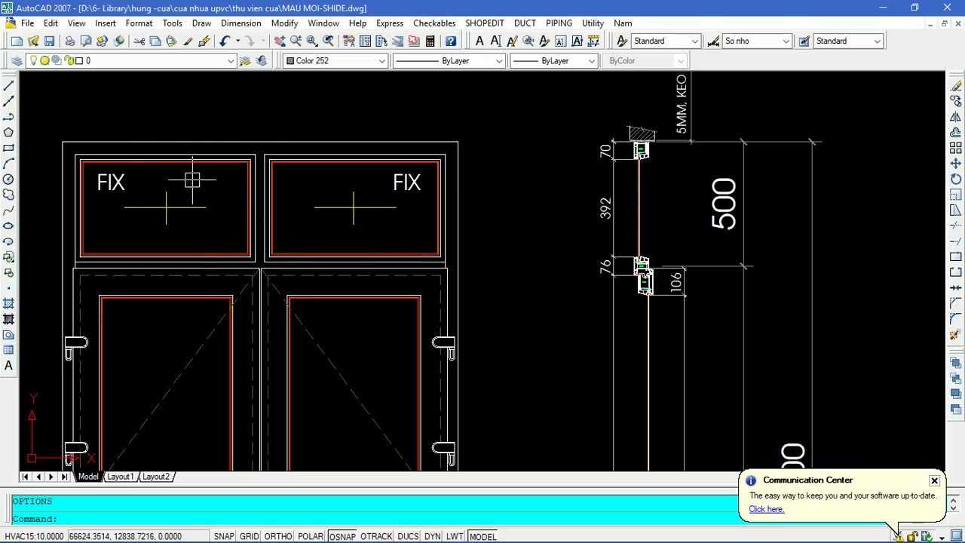
middle_click_drag(115, 187, 312, 133)
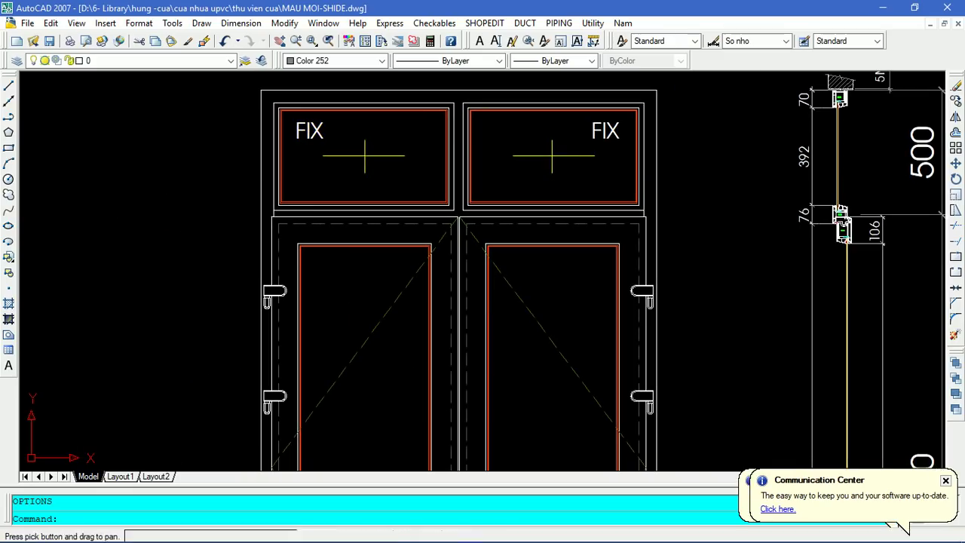
scroll(184, 237, "down", 4)
scroll(202, 217, "up", 3)
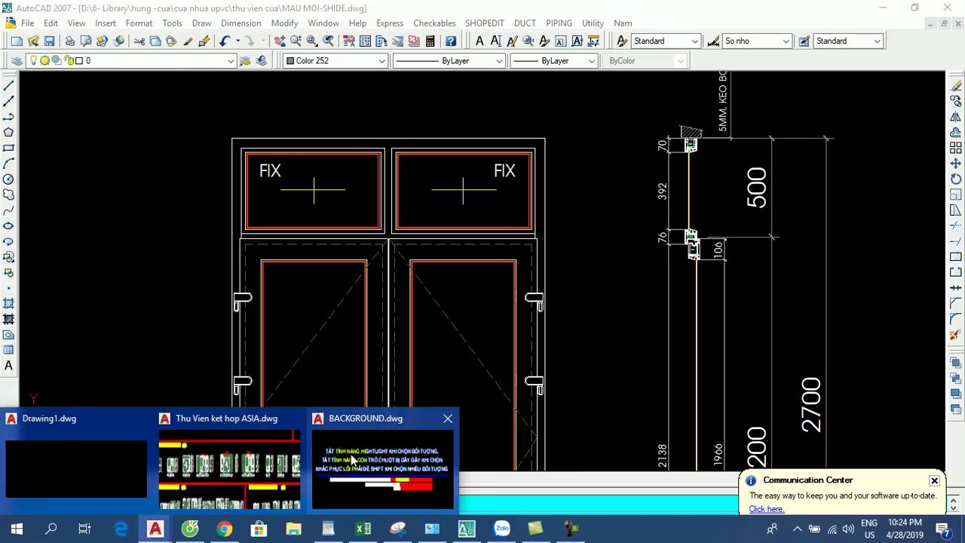
Step: Bring the Thu Vien ket hop ASIA drawing forward and zoom in on the CP2 door elevation
mouse_move(466, 529)
left_click(216, 475)
scroll(257, 252, "up", 5)
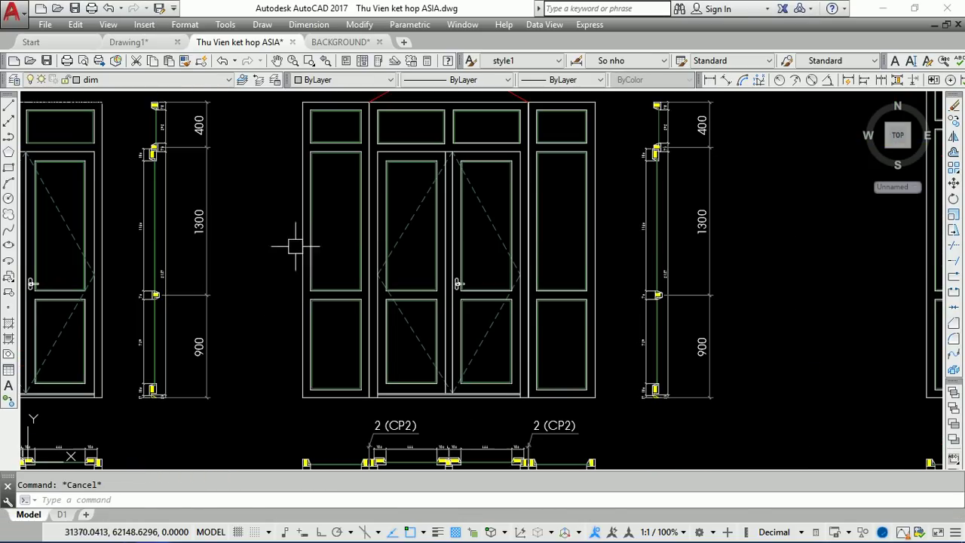
scroll(370, 173, "down", 3)
scroll(356, 181, "up", 3)
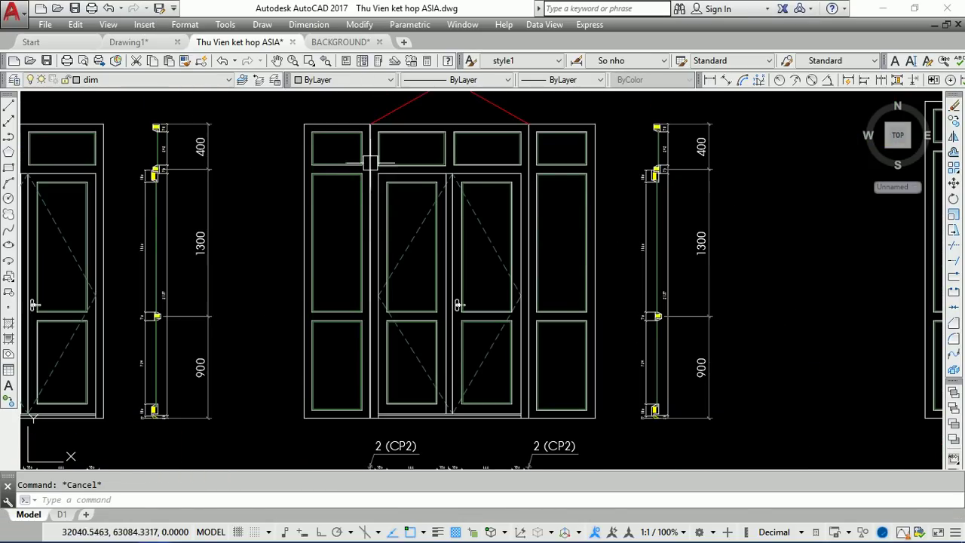
scroll(373, 151, "up", 3)
scroll(362, 184, "up", 3)
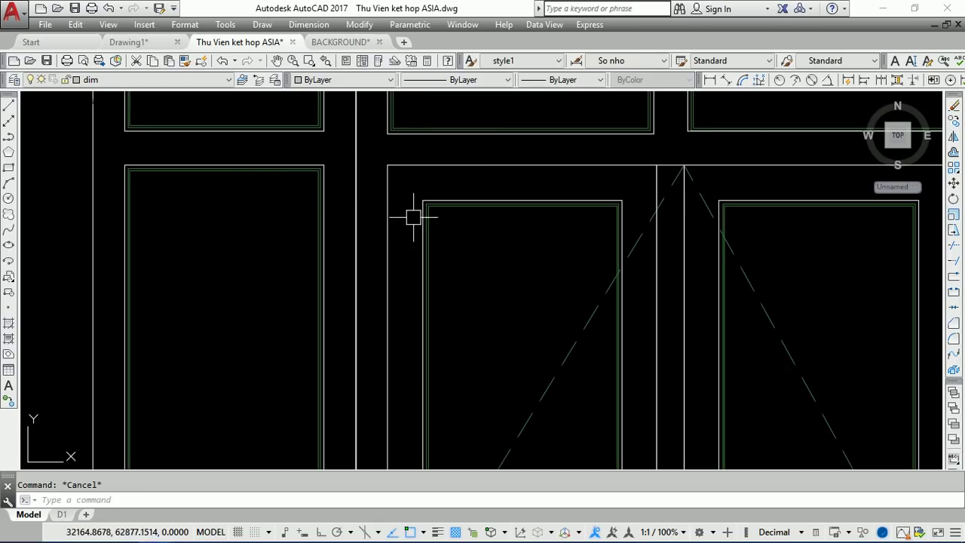
Step: In Options, check both Selection preview boxes (with and without active command) and click OK
type("o")
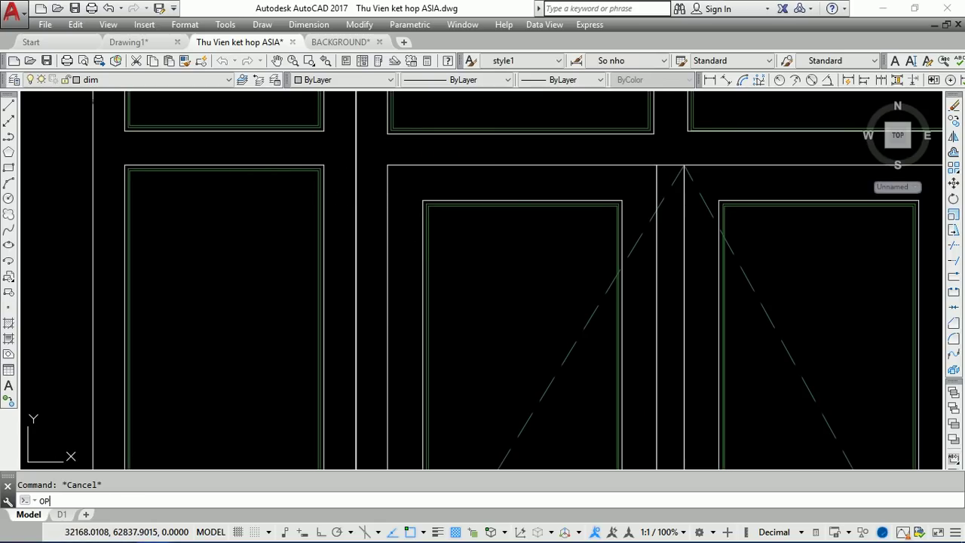
key("Return")
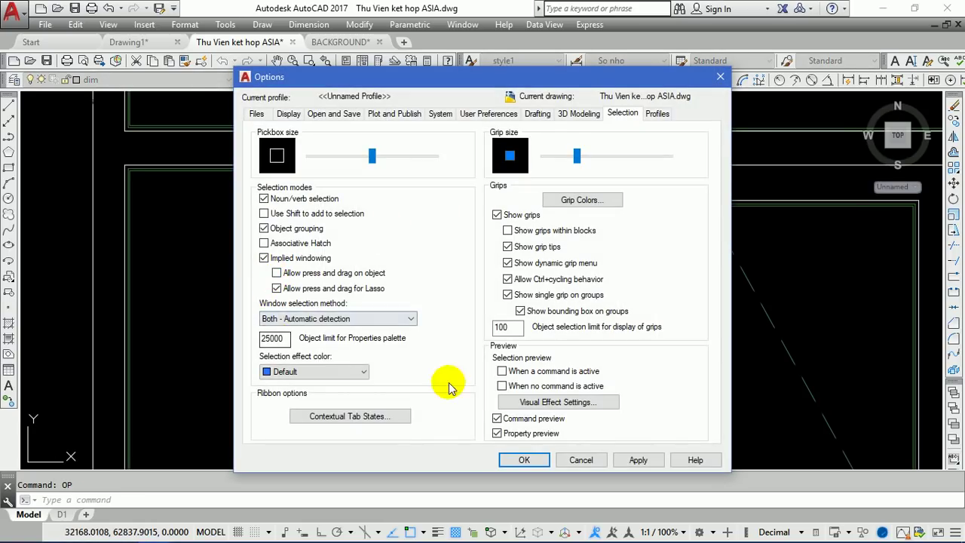
left_click(502, 371)
left_click(626, 460)
left_click(528, 462)
scroll(443, 198, "down", 4)
scroll(347, 252, "down", 2)
scroll(338, 258, "up", 5)
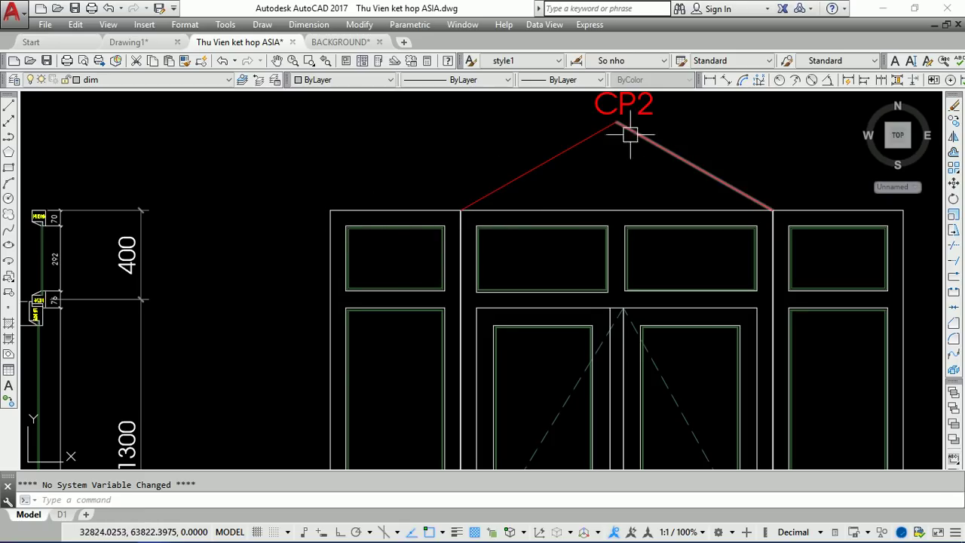
middle_click_drag(635, 123, 595, 221)
scroll(595, 221, "down", 1)
scroll(588, 211, "down", 5)
scroll(304, 278, "up", 6)
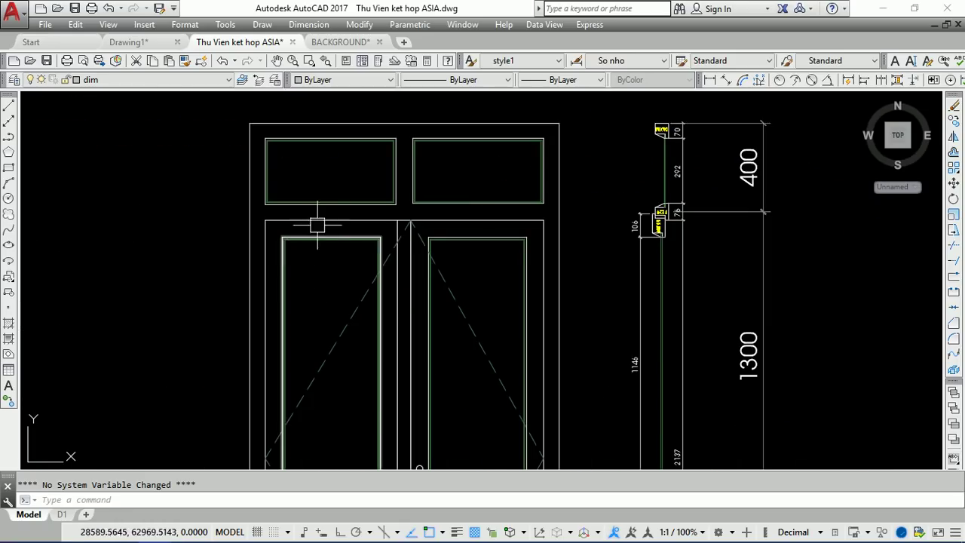
scroll(323, 185, "up", 3)
scroll(324, 197, "down", 9)
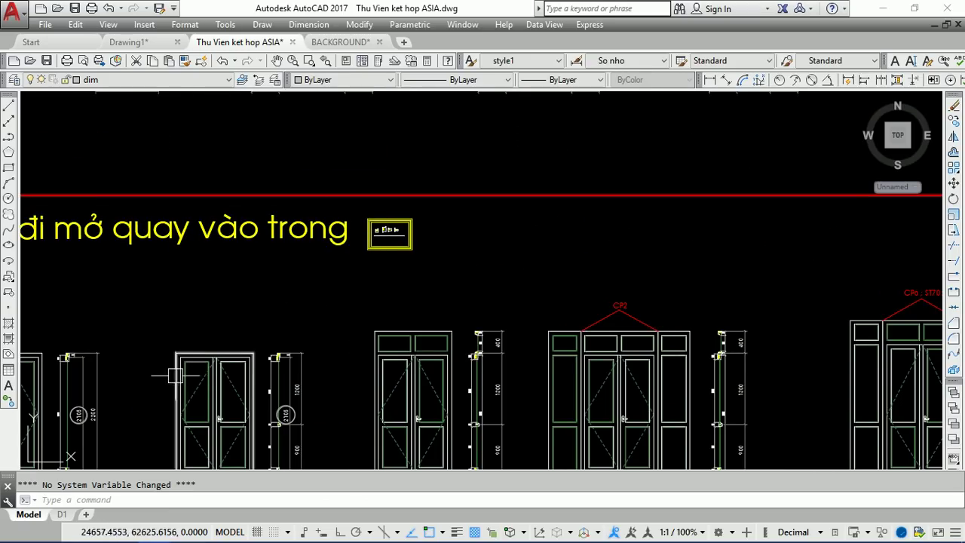
scroll(174, 375, "up", 2)
scroll(200, 362, "up", 3)
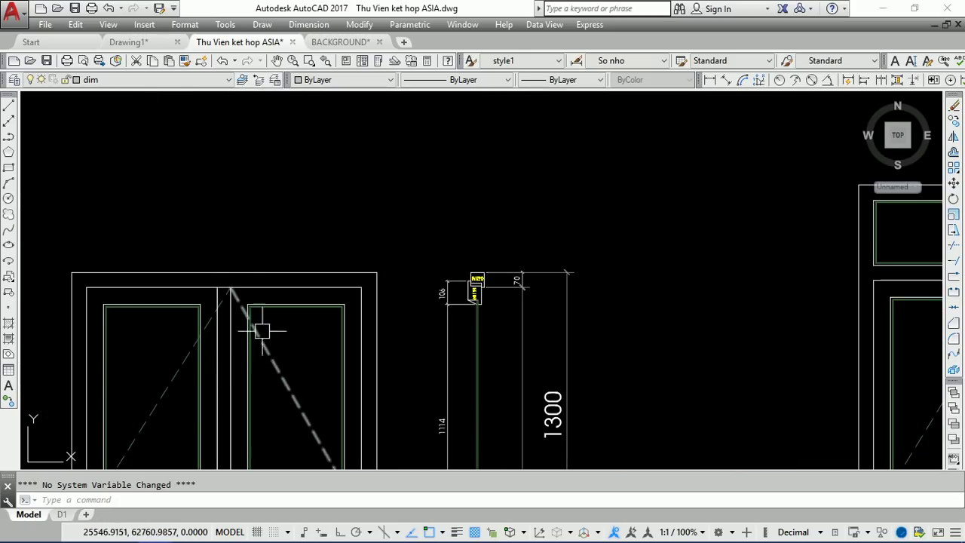
scroll(332, 305, "down", 5)
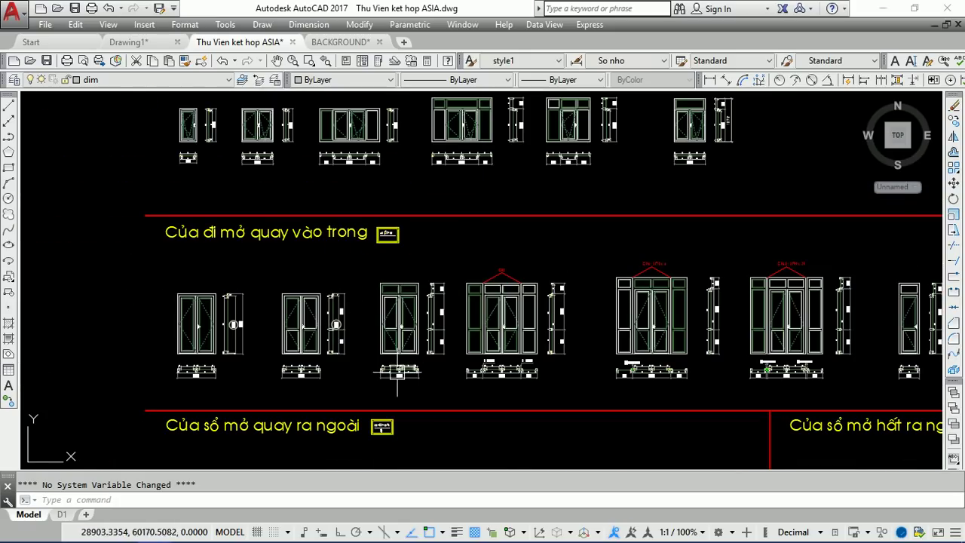
scroll(422, 343, "up", 4)
scroll(449, 355, "up", 2)
scroll(430, 345, "up", 3)
scroll(327, 331, "up", 3)
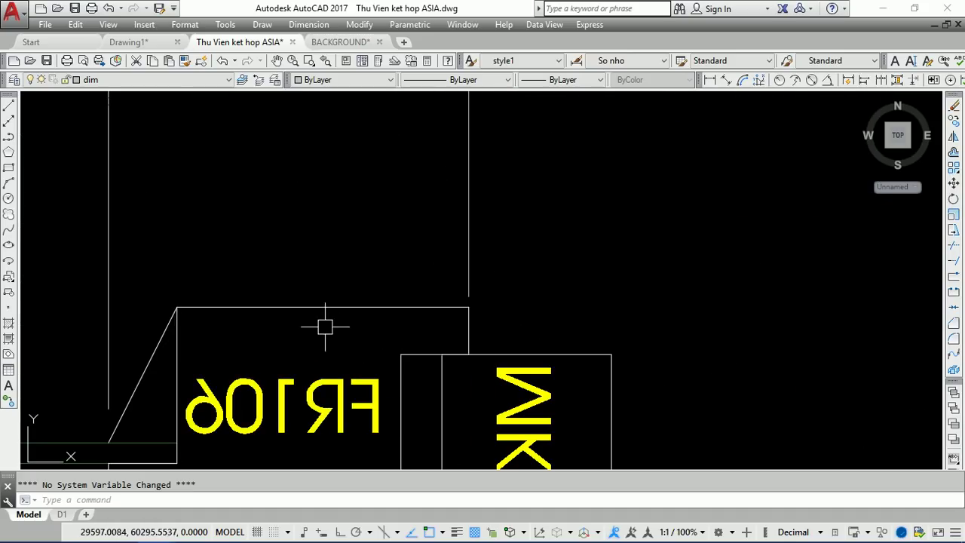
scroll(319, 309, "down", 4)
scroll(408, 423, "up", 3)
scroll(422, 362, "up", 3)
scroll(483, 301, "down", 4)
scroll(491, 280, "up", 3)
scroll(478, 280, "up", 3)
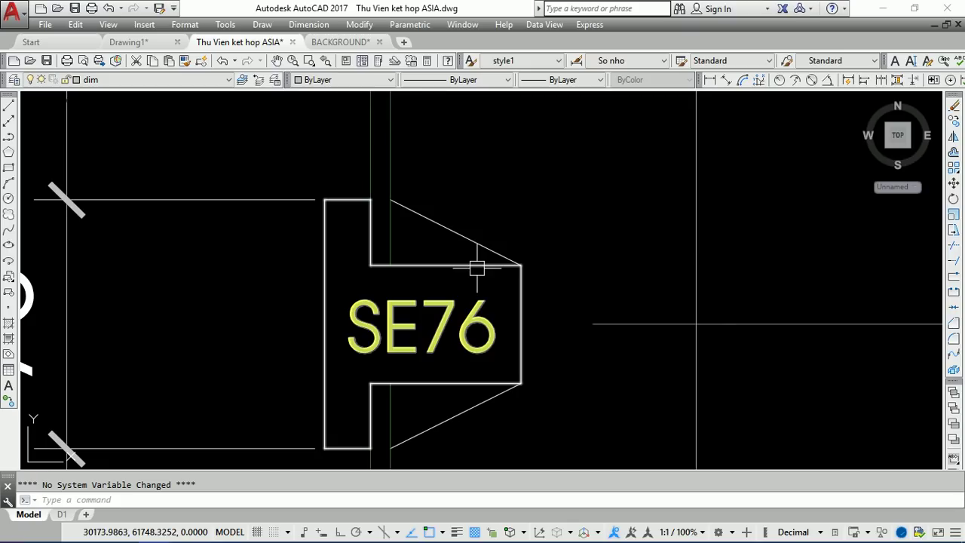
scroll(458, 265, "down", 3)
scroll(517, 280, "down", 3)
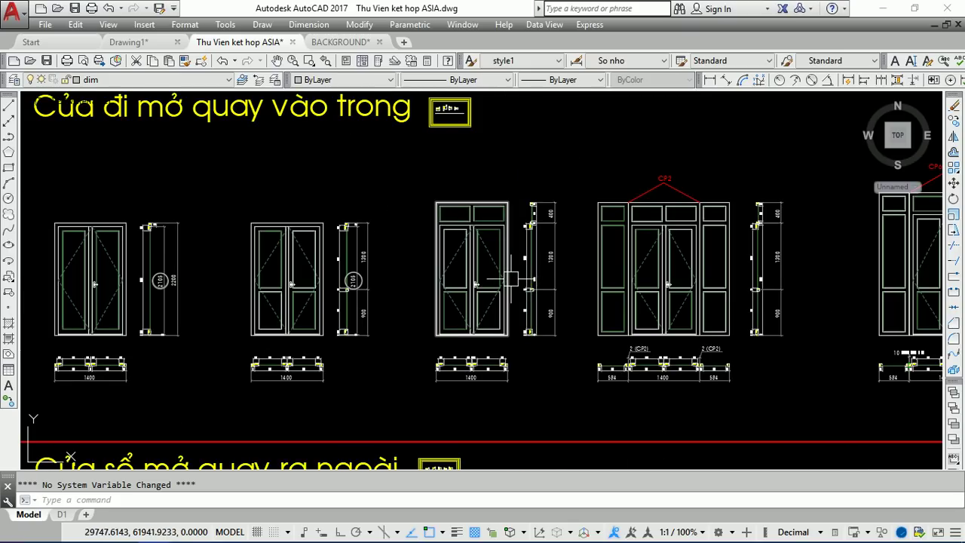
Step: Reopen Options with O and uncheck 'Allow press and drag on object'
type("o")
key("Return")
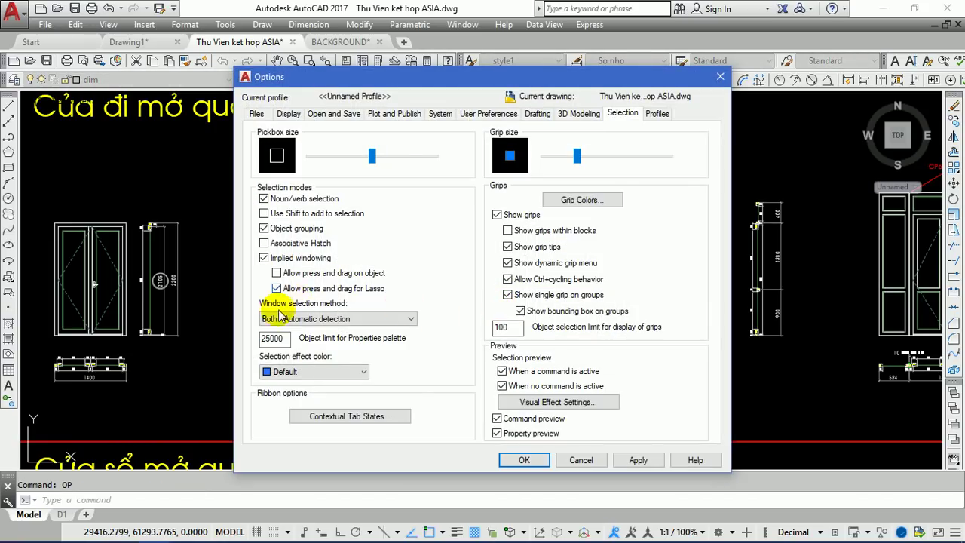
left_click(276, 274)
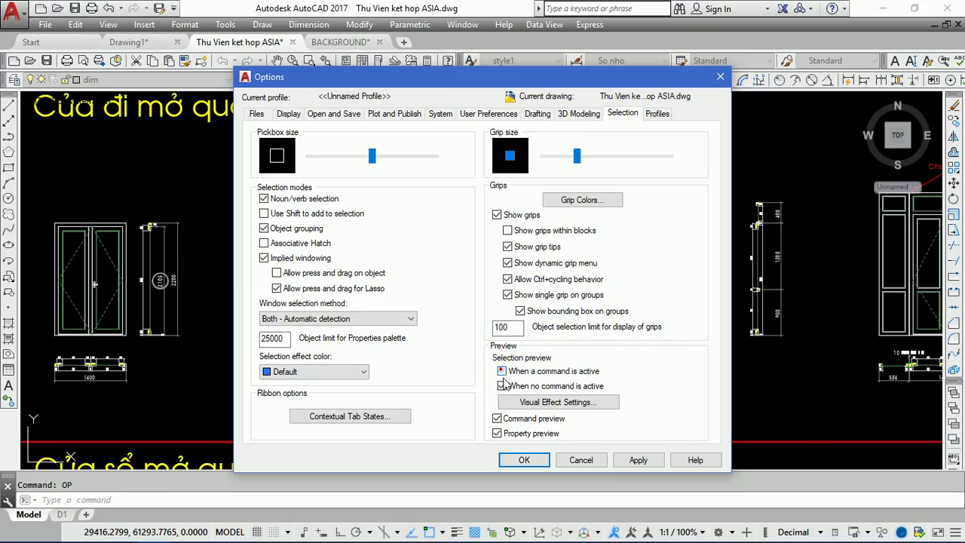
Step: Apply and confirm the new selection settings, then select the upper-left panel and outer door frame
left_click(637, 460)
left_click(524, 460)
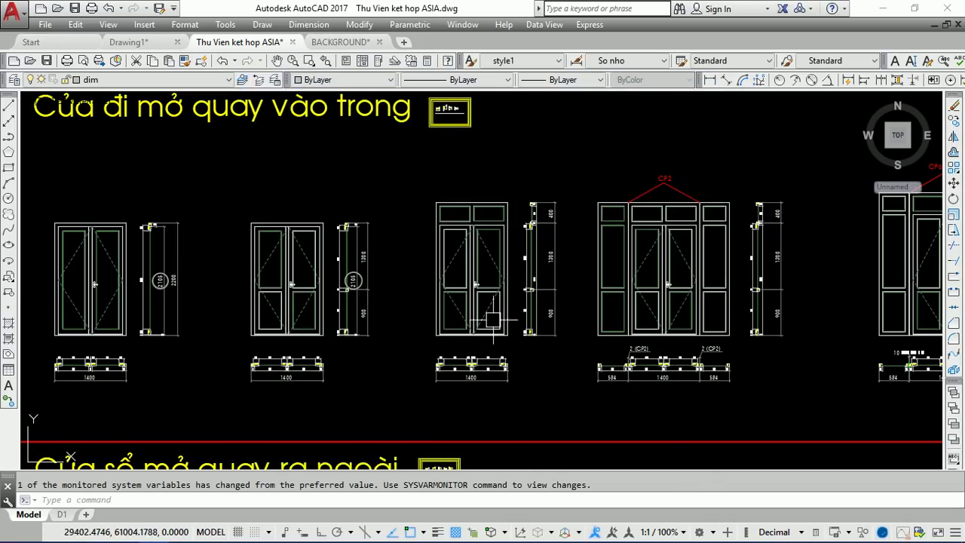
scroll(466, 208, "up", 5)
left_click(460, 201)
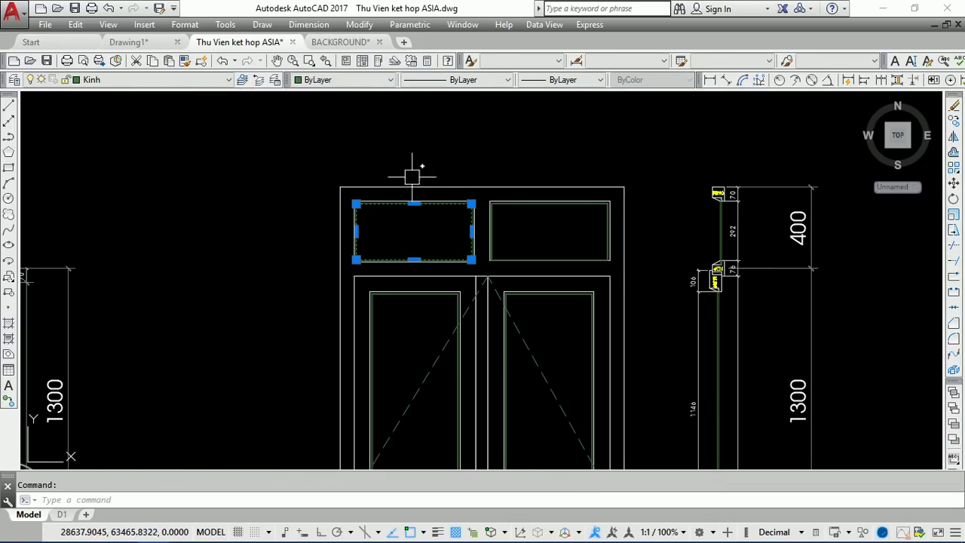
scroll(437, 194, "up", 3)
left_click(438, 196)
Step: Add the upper-right and inner panels to the selection, then bring up the BACKGROUND drawing
scroll(565, 284, "up", 3)
scroll(565, 248, "up", 4)
left_click(565, 248)
scroll(482, 274, "down", 6)
scroll(553, 206, "up", 4)
scroll(552, 206, "up", 3)
left_click(559, 182)
scroll(507, 187, "up", 3)
scroll(467, 187, "down", 3)
scroll(422, 211, "down", 5)
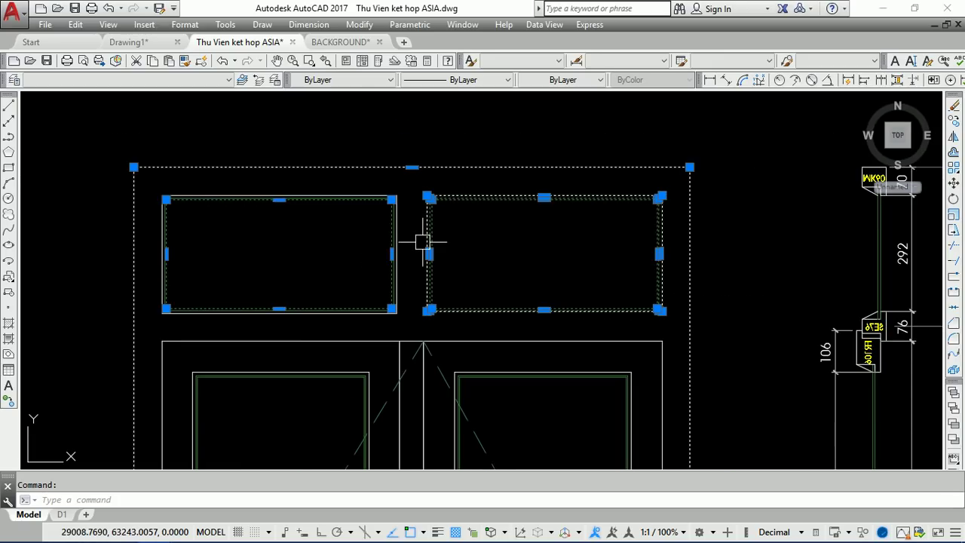
scroll(445, 219, "down", 5)
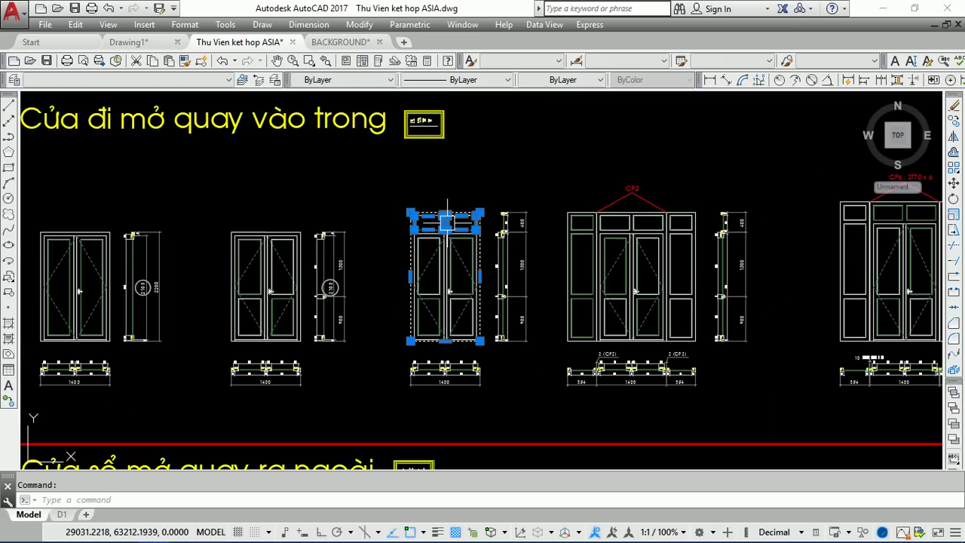
left_click(354, 41)
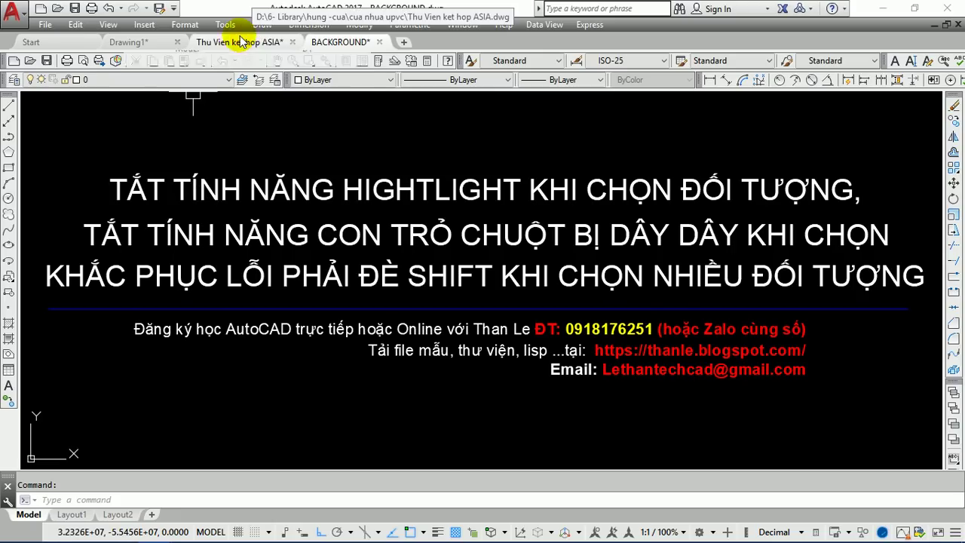
mouse_move(128, 42)
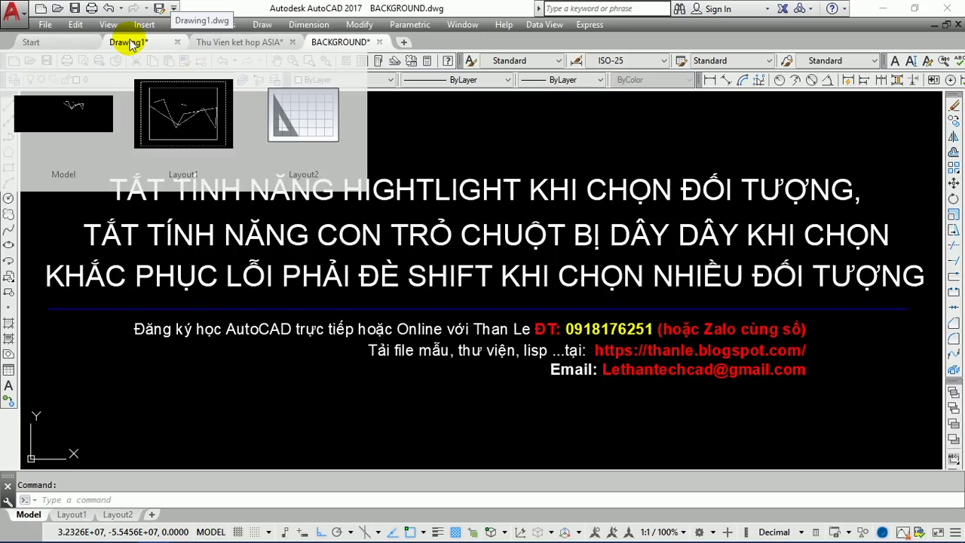
Step: Cycle through Drawing1 and BACKGROUND back to the Thu Vien ket hop ASIA drawing
left_click(128, 43)
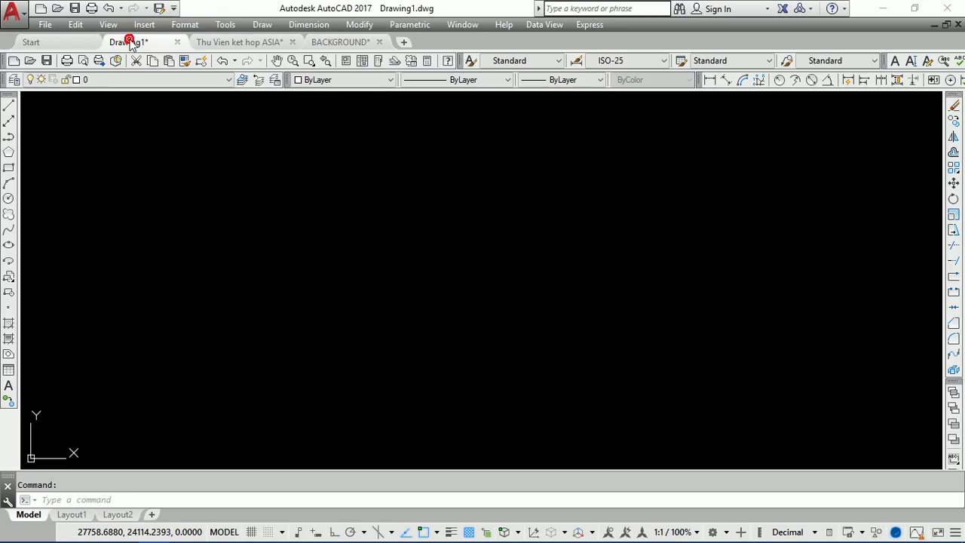
left_click(335, 41)
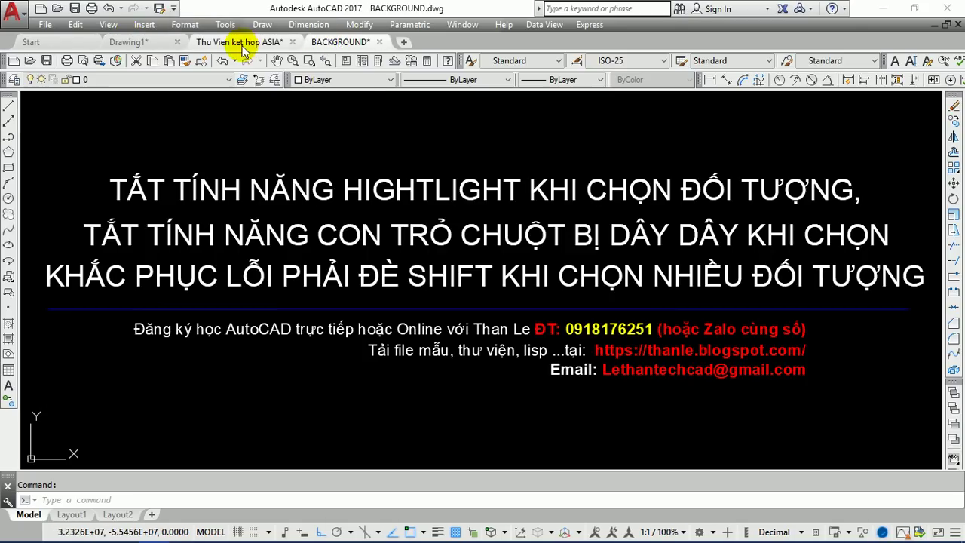
left_click(239, 43)
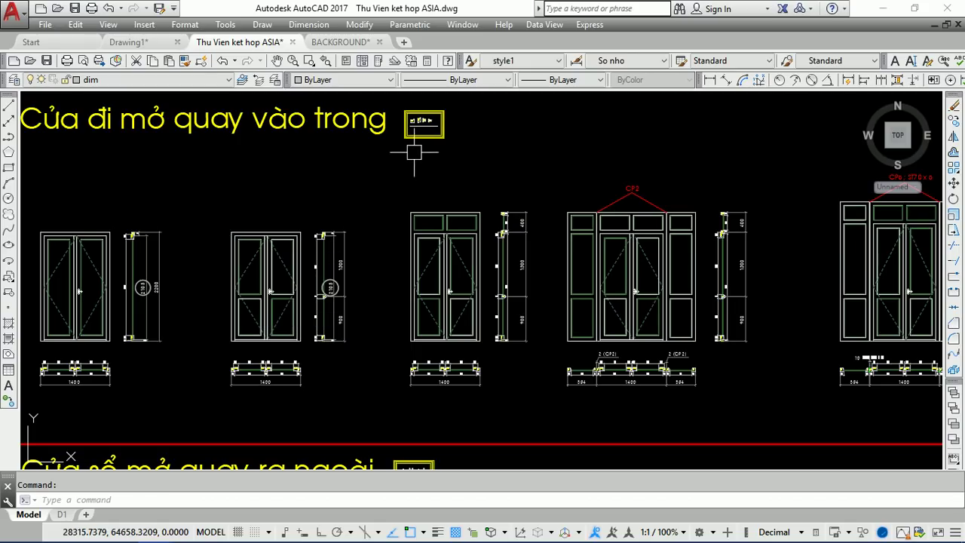
Step: Drag a crossing lasso around the door row, then clear the selection with Esc
middle_click_drag(404, 148, 291, 339)
scroll(425, 261, "down", 4)
scroll(425, 261, "up", 4)
left_click_drag(416, 260, 404, 271)
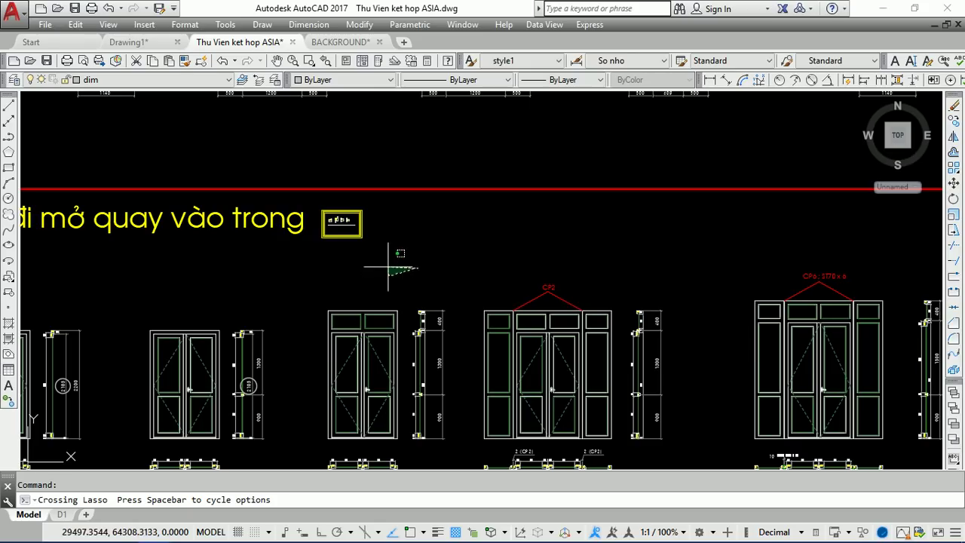
mouse_move(446, 233)
left_mouse_down()
mouse_move(549, 163)
mouse_move(399, 146)
mouse_move(339, 237)
mouse_move(517, 254)
mouse_move(471, 251)
mouse_move(517, 259)
mouse_move(530, 301)
mouse_move(442, 355)
mouse_move(242, 315)
mouse_move(199, 331)
mouse_move(355, 429)
mouse_move(569, 406)
mouse_move(609, 350)
mouse_move(301, 310)
mouse_move(205, 270)
mouse_move(165, 294)
mouse_move(115, 366)
mouse_move(146, 279)
mouse_move(258, 240)
mouse_move(320, 257)
mouse_move(325, 284)
mouse_move(308, 253)
left_mouse_up()
mouse_move(476, 256)
left_mouse_down()
mouse_move(655, 198)
mouse_move(360, 189)
mouse_move(459, 261)
mouse_move(335, 334)
left_mouse_up()
key("Escape")
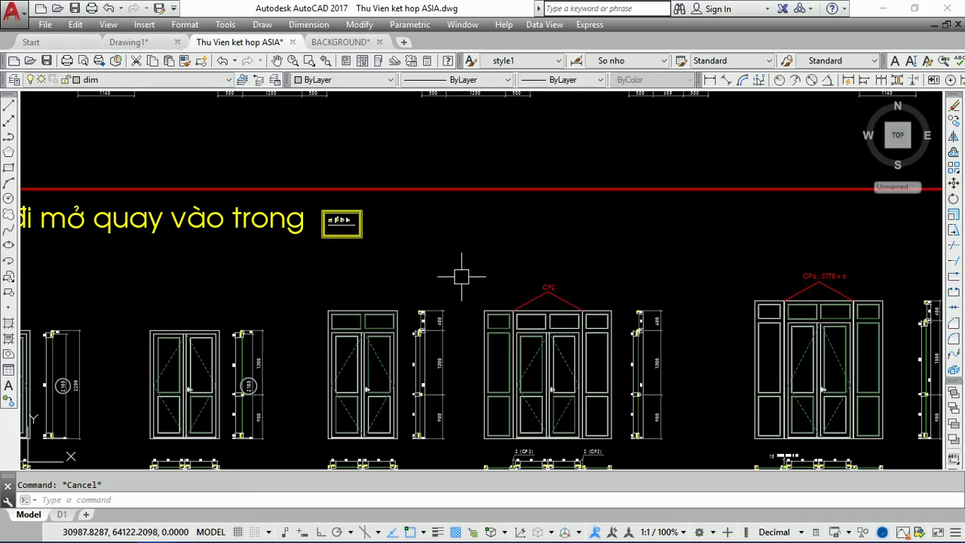
Step: Try a window selection around the left door
middle_click_drag(324, 310, 380, 278)
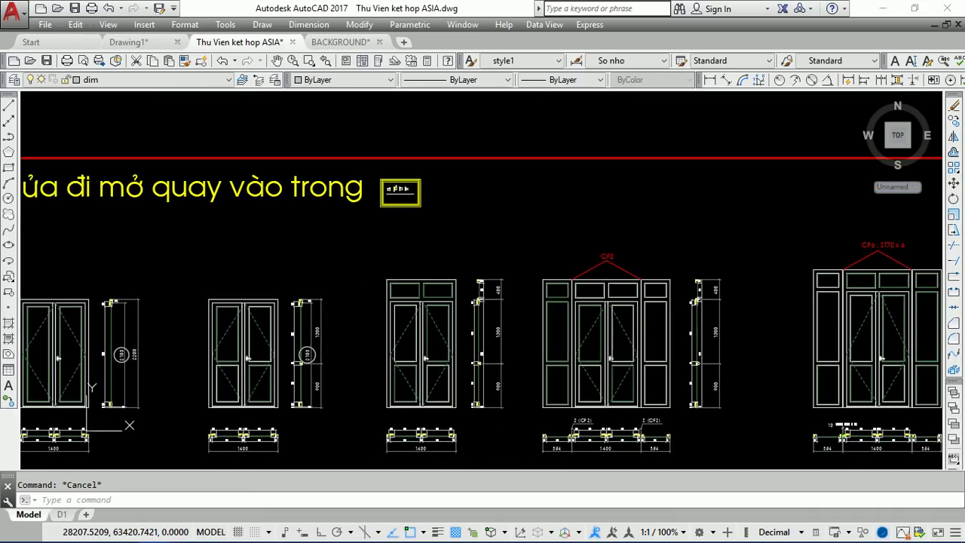
scroll(226, 326, "up", 3)
left_click_drag(270, 219, 219, 252)
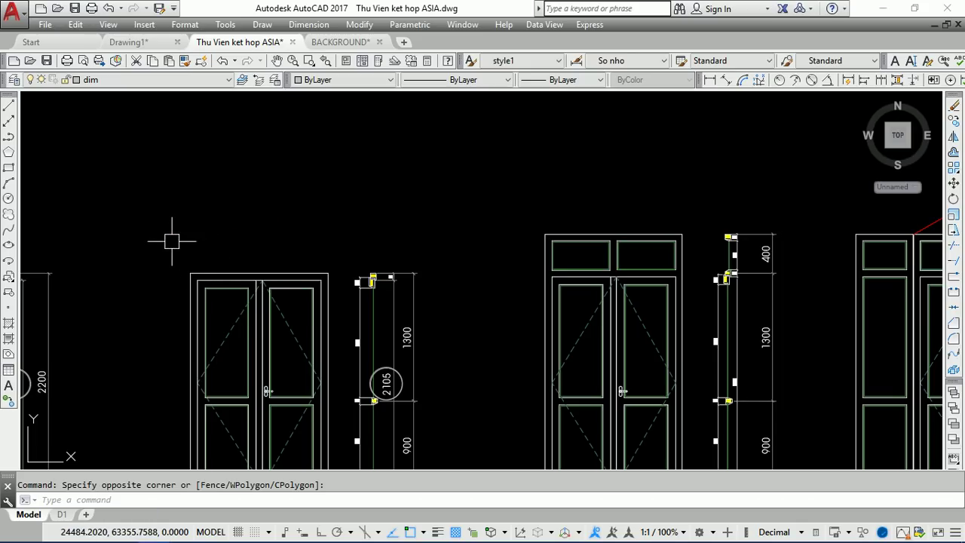
left_click(142, 188)
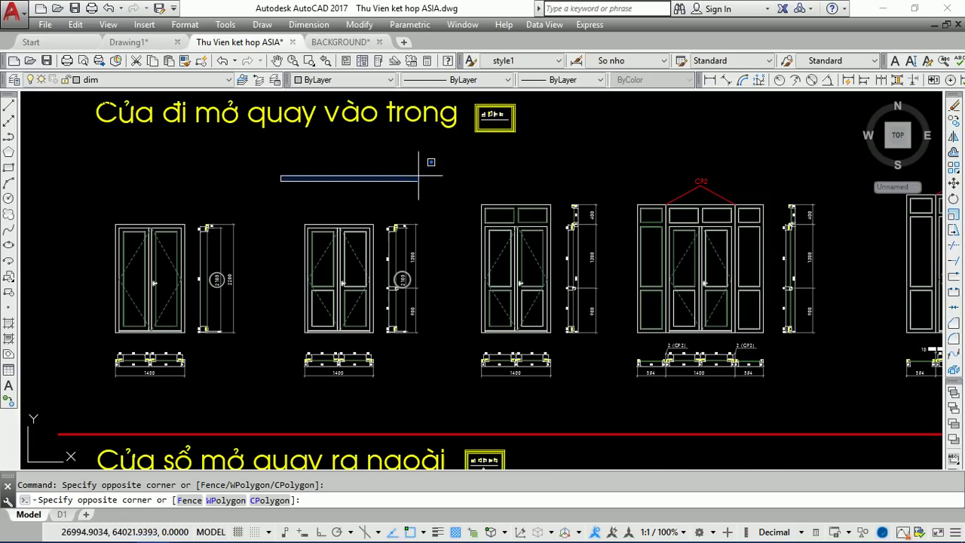
scroll(419, 177, "down", 3)
left_click(448, 397)
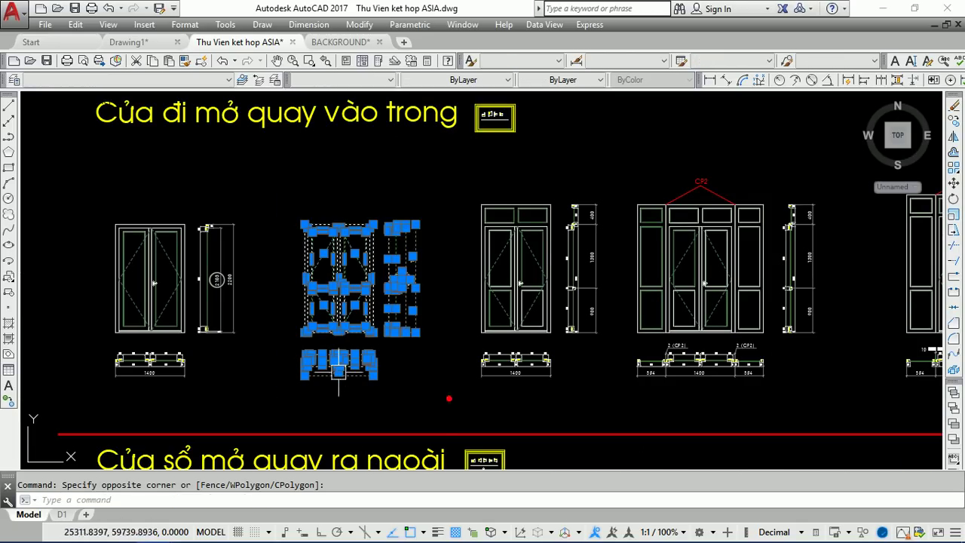
left_click(611, 171)
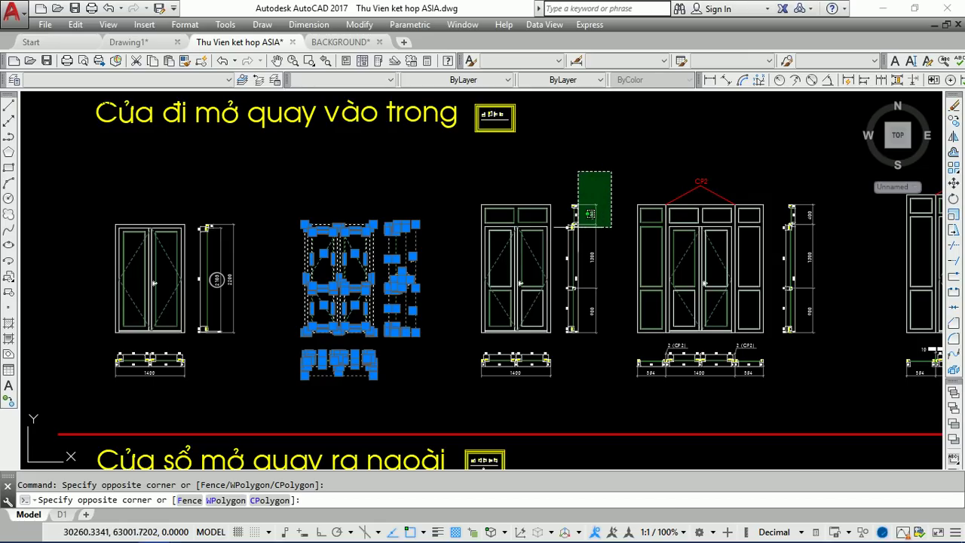
left_click(453, 410)
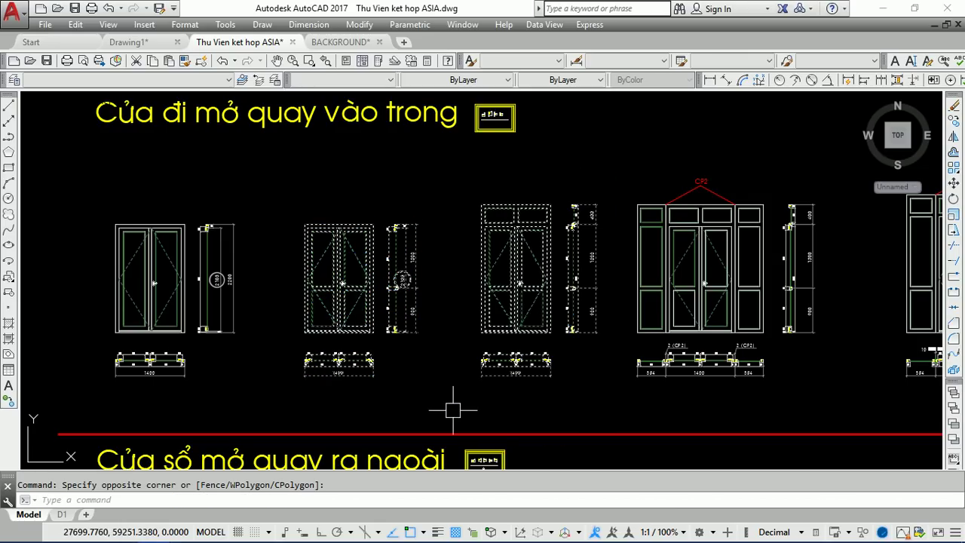
key("Escape")
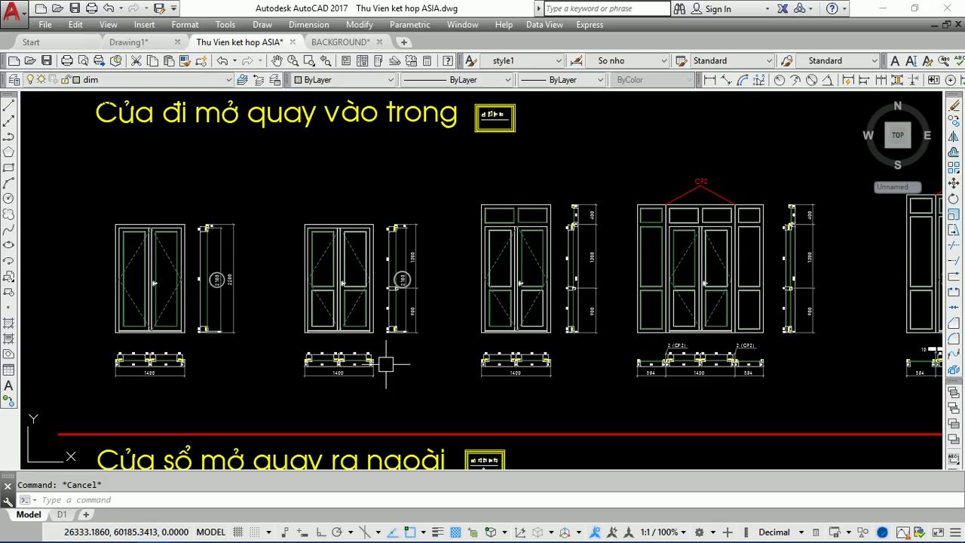
left_click(273, 188)
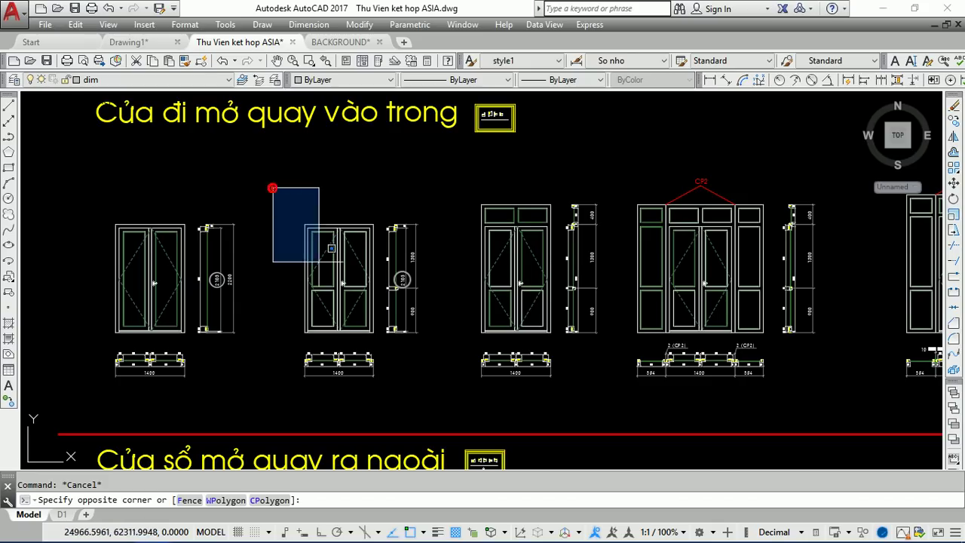
left_click(434, 392)
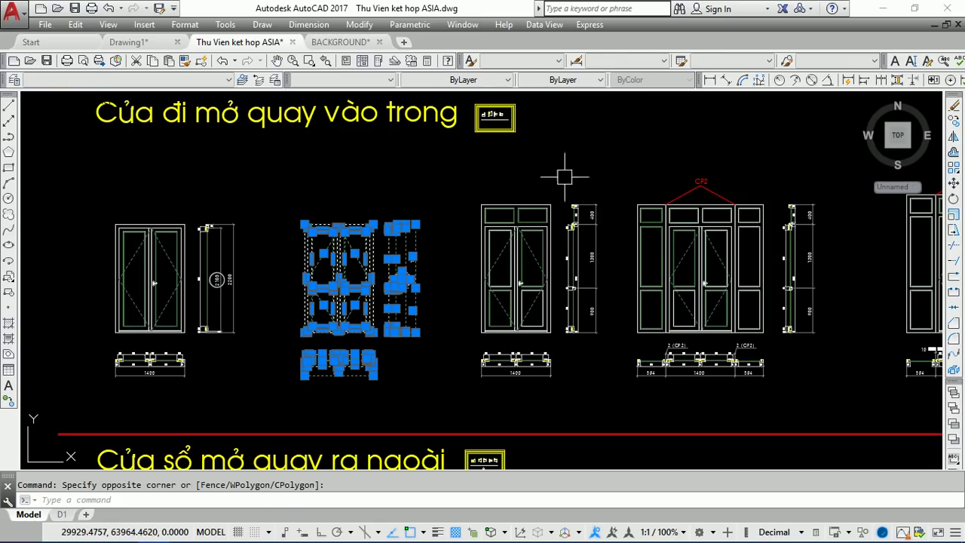
left_click(605, 175)
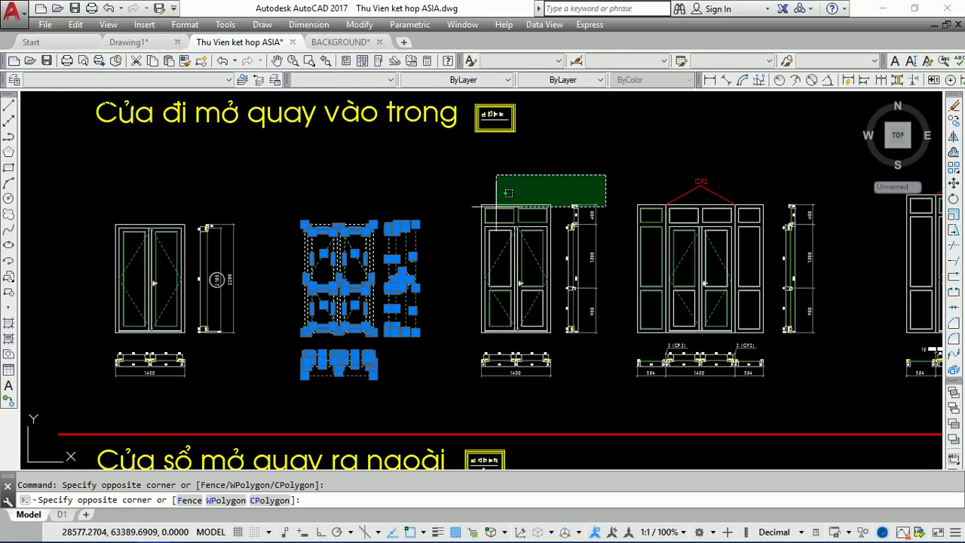
left_click(435, 214)
left_click(565, 133)
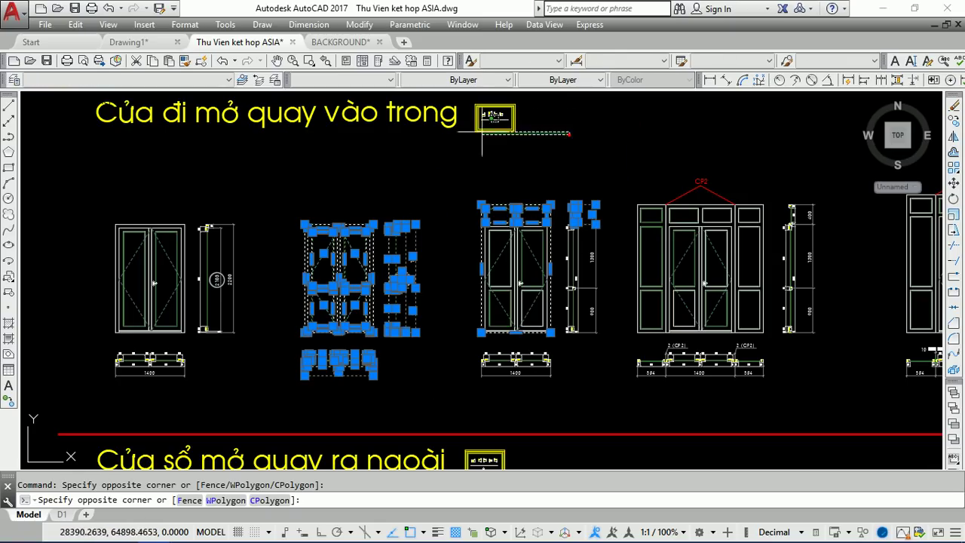
left_click(441, 112)
left_click(639, 241)
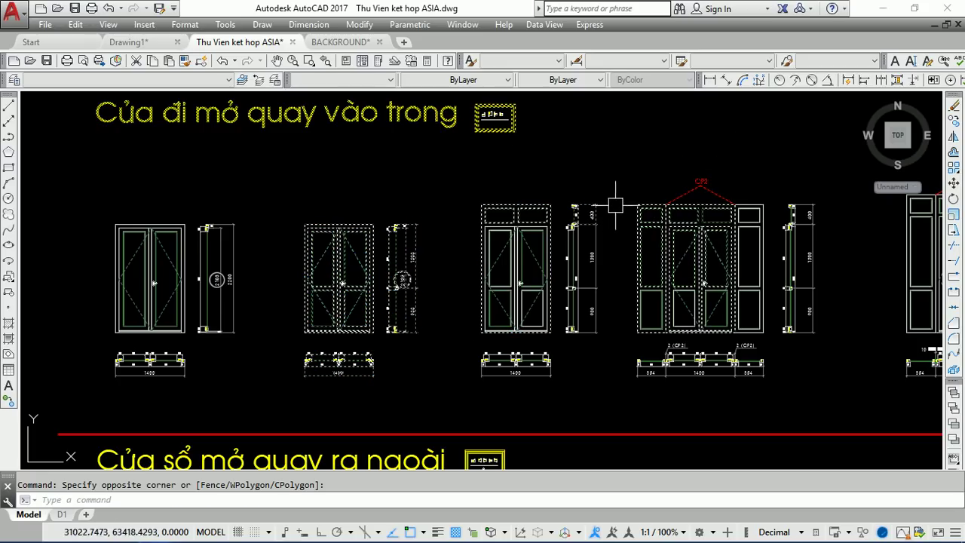
key("Escape")
left_click(264, 179)
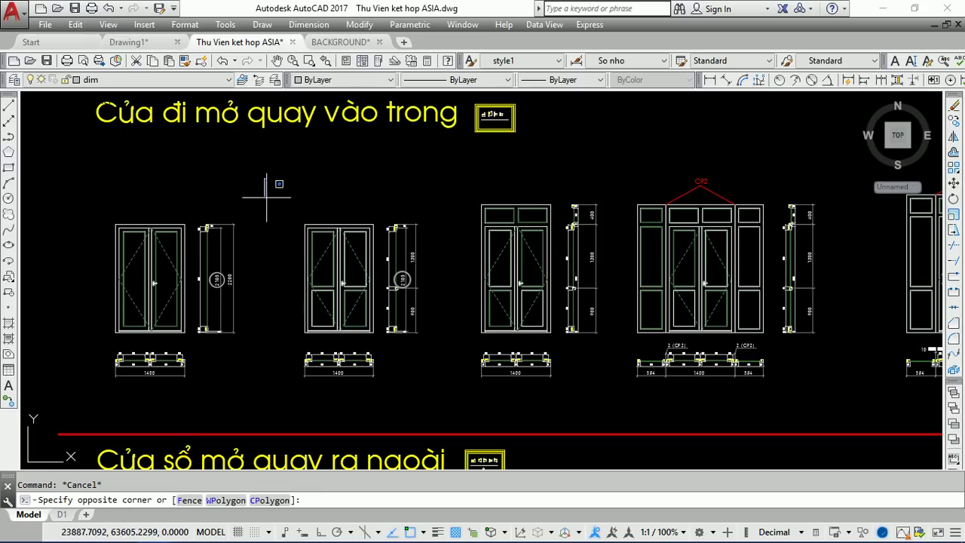
left_click(459, 420)
key("Escape")
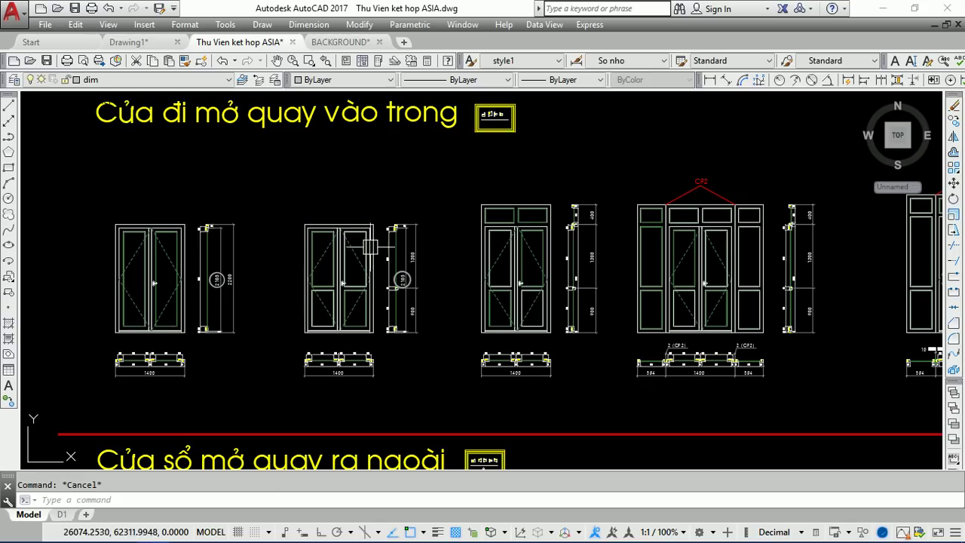
mouse_move(335, 162)
left_mouse_down()
mouse_move(68, 200)
mouse_move(114, 133)
mouse_move(334, 136)
mouse_move(430, 248)
mouse_move(149, 362)
mouse_move(386, 331)
mouse_move(674, 178)
mouse_move(802, 365)
left_mouse_up()
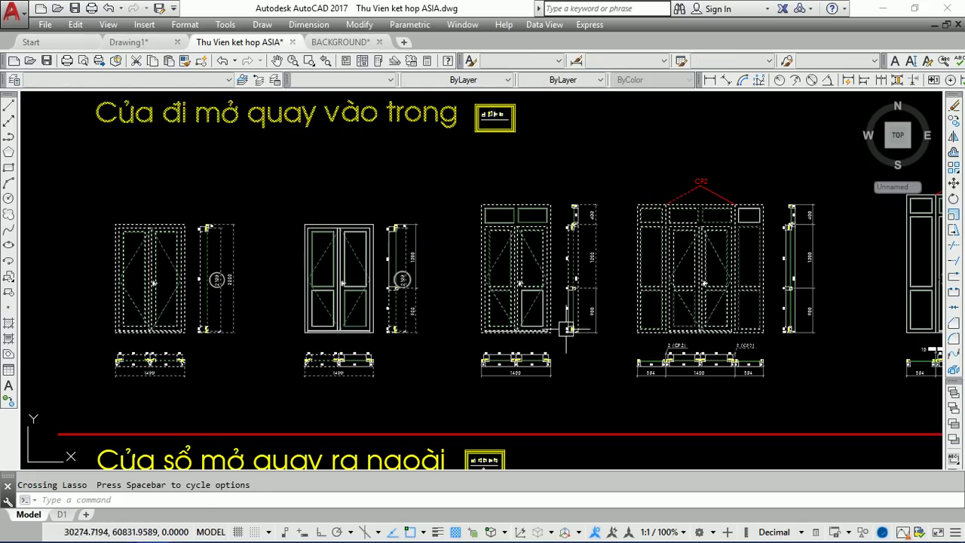
key("Escape")
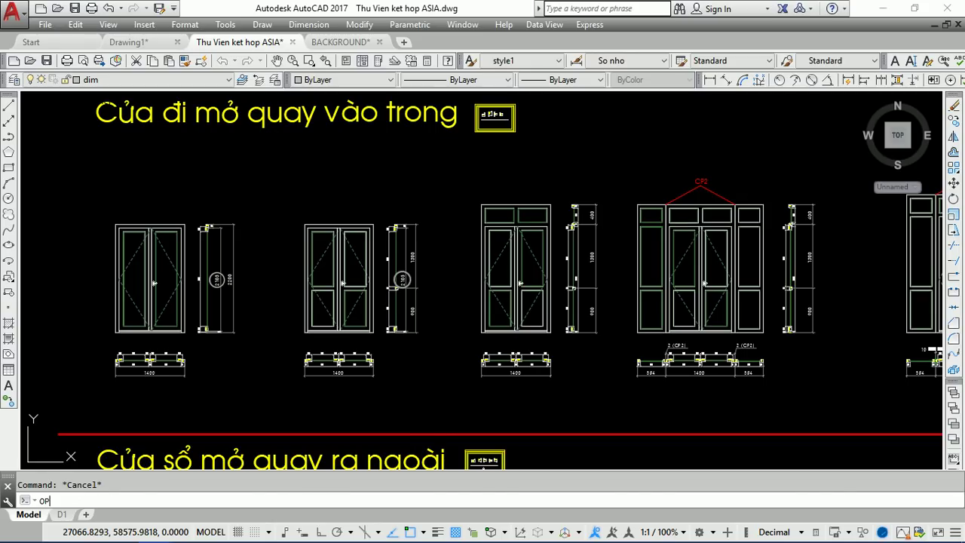
Step: Turn off Allow press and drag for Lasso in Options, apply it and close the dialog
key("Return")
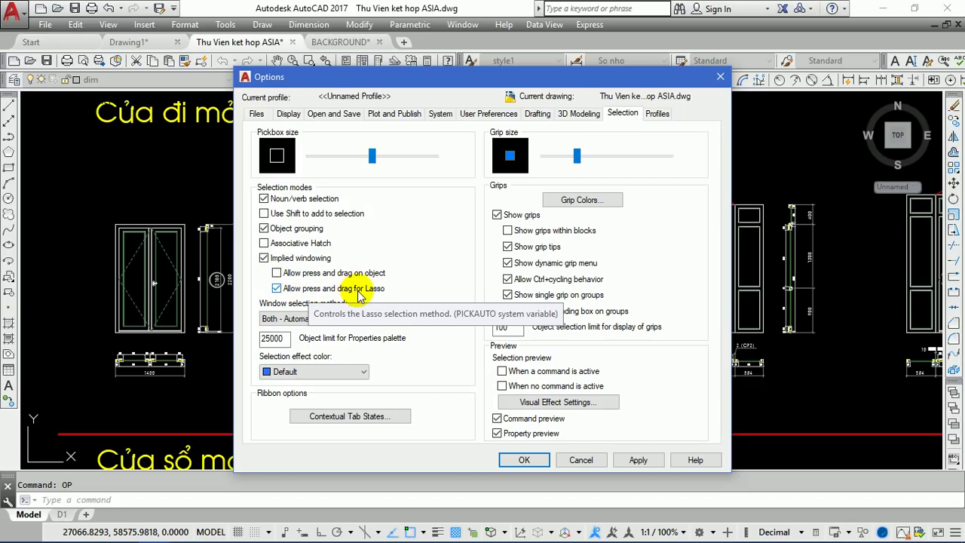
left_click(277, 289)
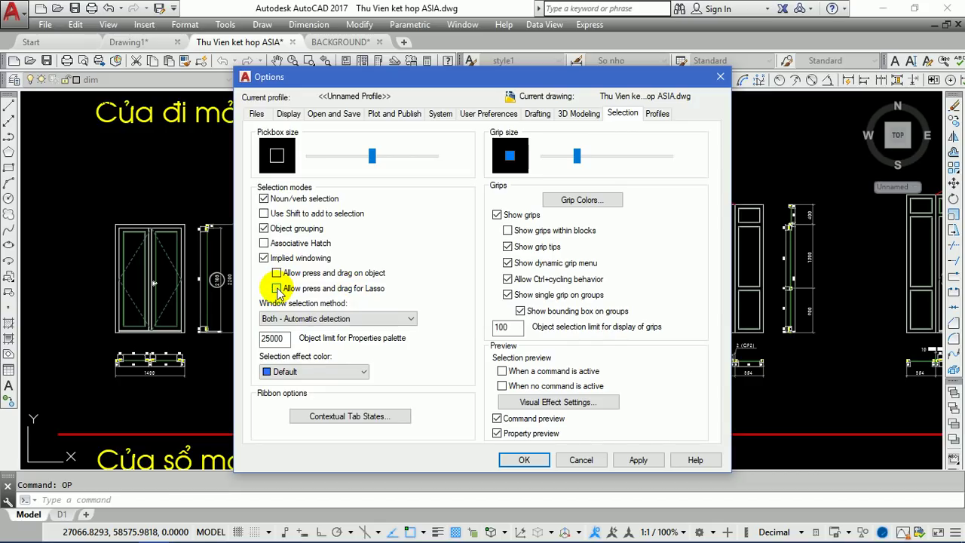
left_click(639, 460)
left_click(527, 460)
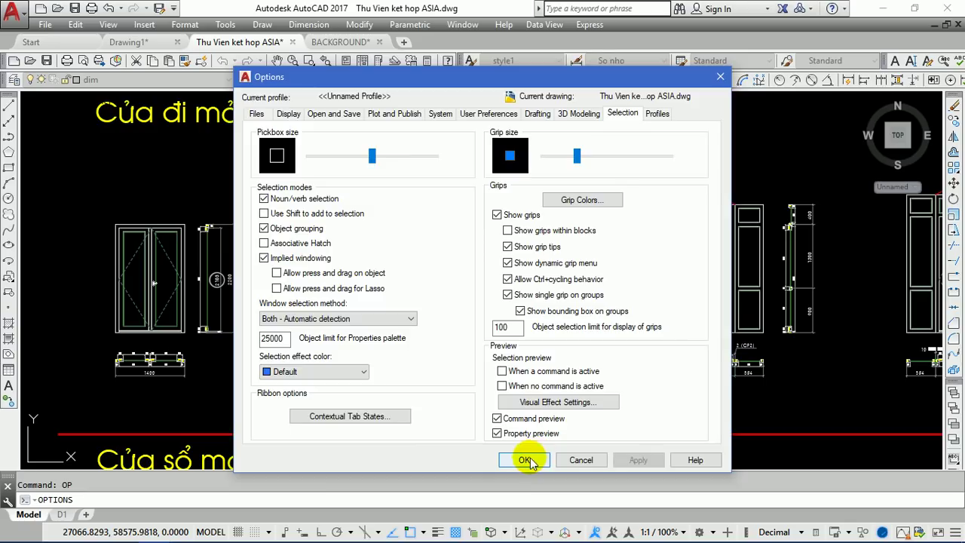
left_click(610, 149)
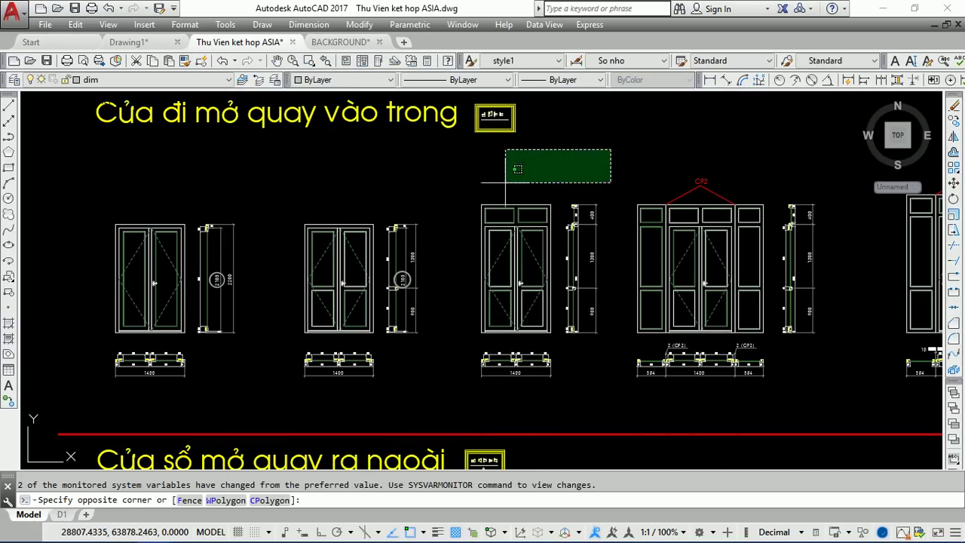
Step: Test several crossing and selection windows over the door row
left_click(392, 196)
left_click(604, 135)
left_click(522, 214)
left_click(427, 181)
left_click(523, 256)
left_click(440, 175)
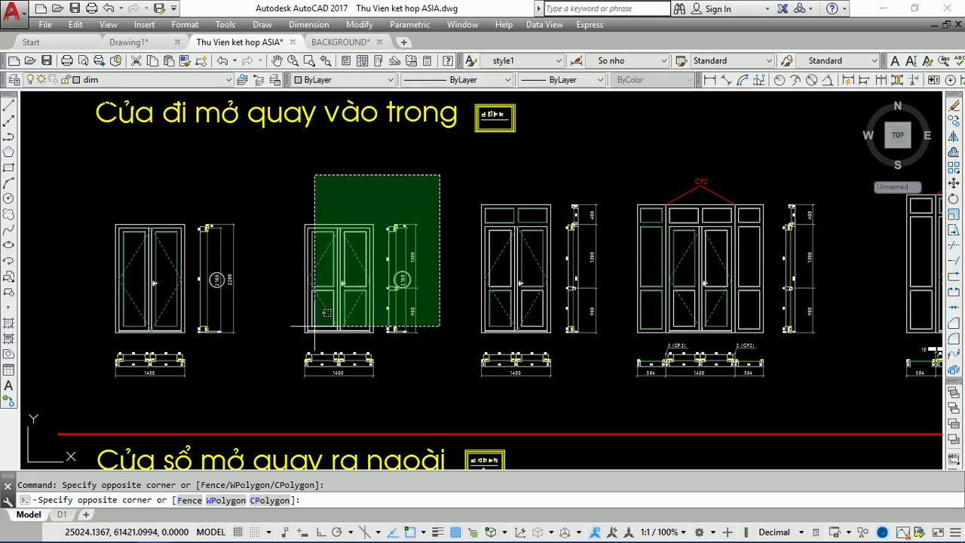
left_click(449, 231)
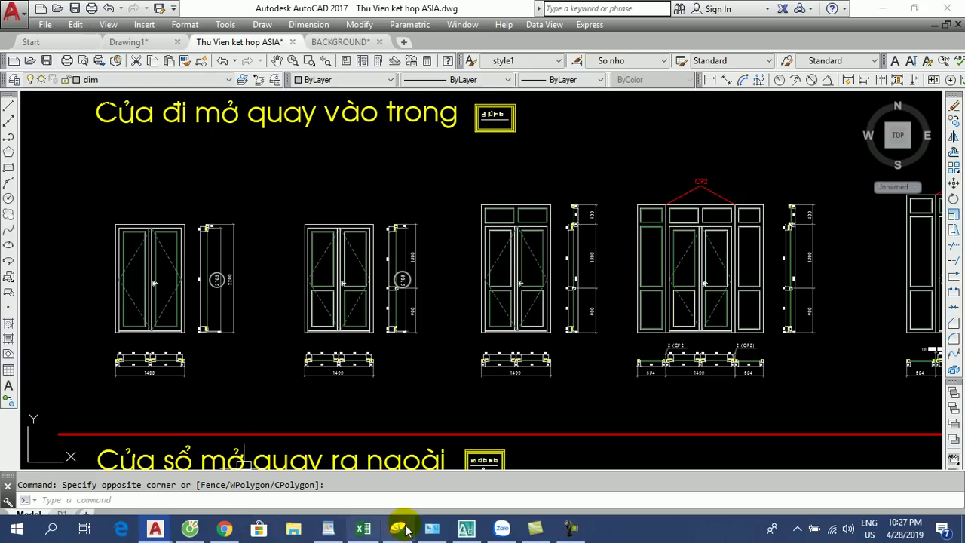
Step: Bring AutoCAD 2007's MAU MOI-SHIDE drawing forward and review its Options without changing anything
left_click(465, 529)
scroll(336, 239, "down", 4)
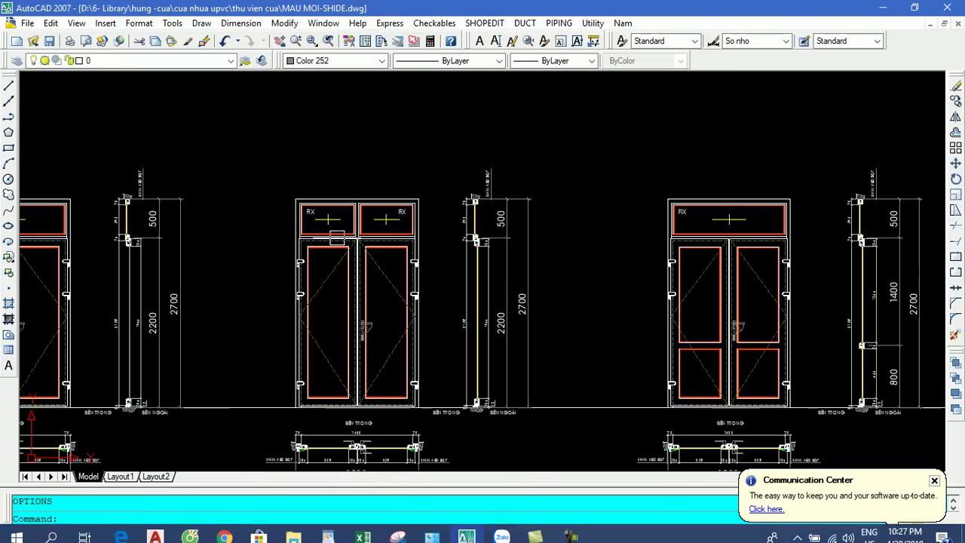
type("OP")
key("Return")
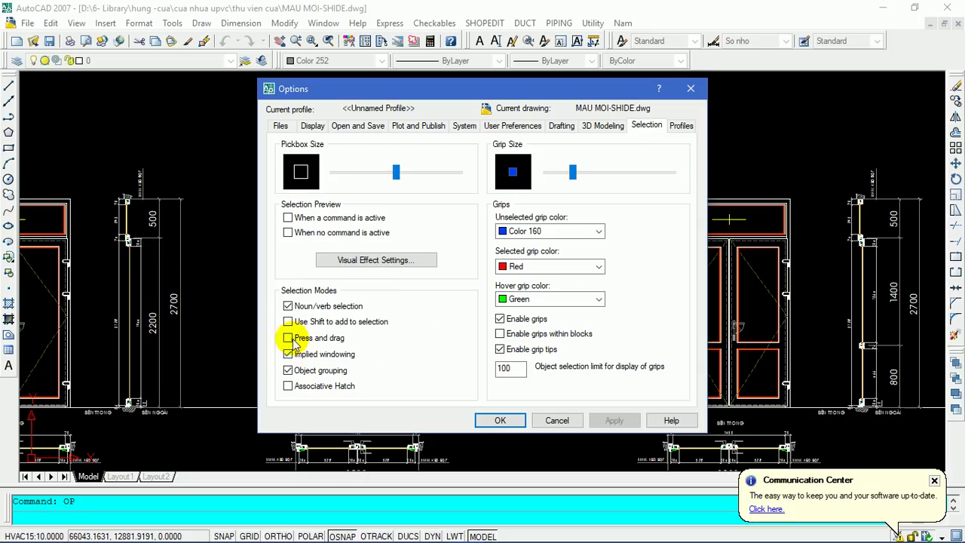
left_click(693, 86)
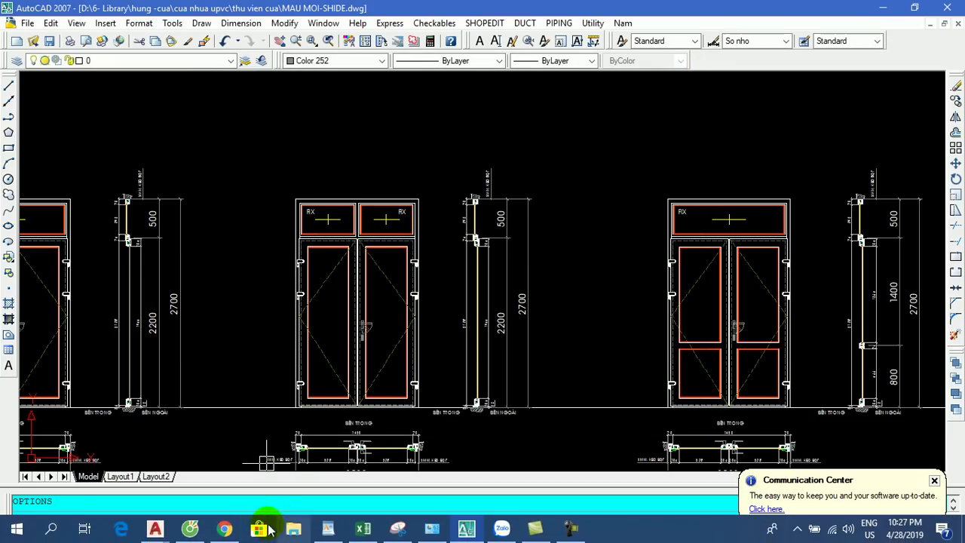
left_click(154, 528)
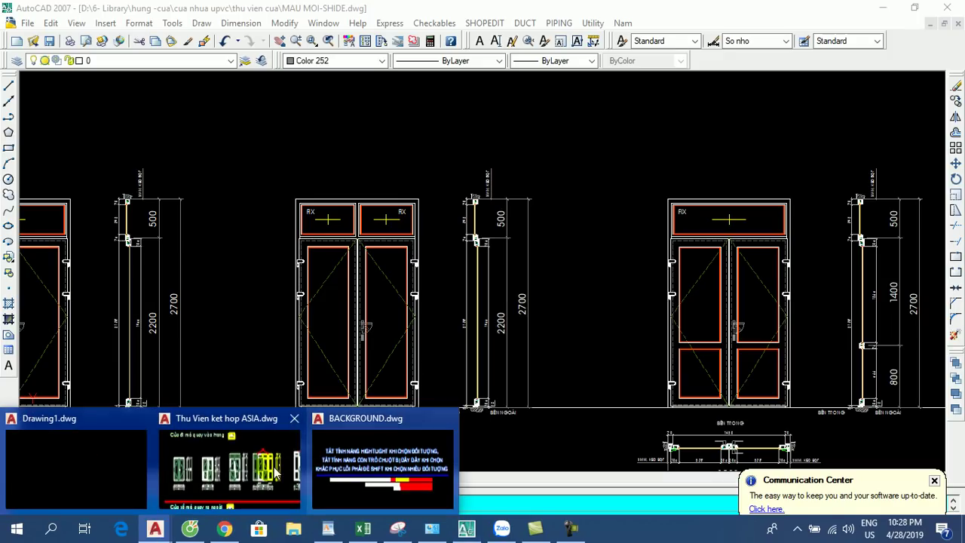
Step: Switch to the BACKGROUND.dwg drawing from the taskbar preview
left_click(368, 450)
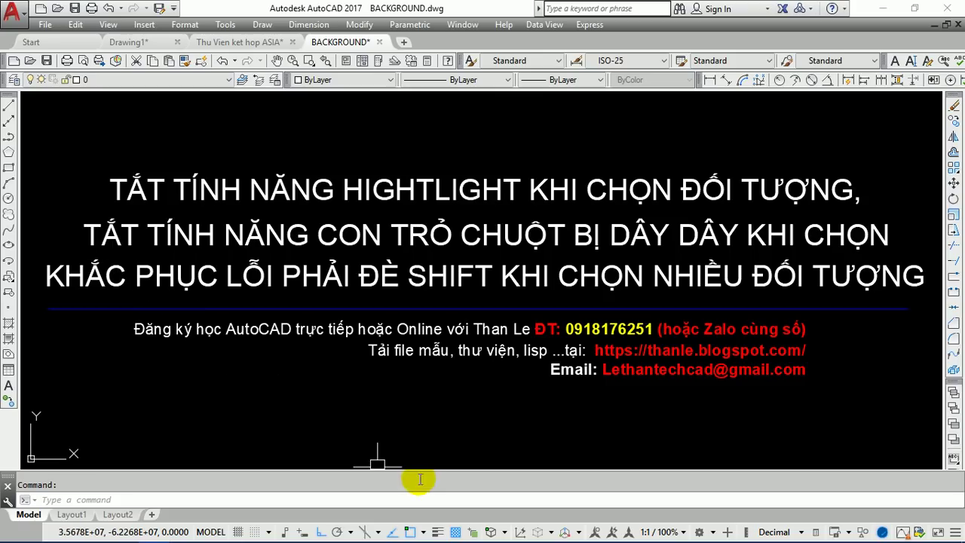
Step: In AutoCAD 2007, check Use Shift to add to selection via OP, then Apply and OK
left_click(466, 528)
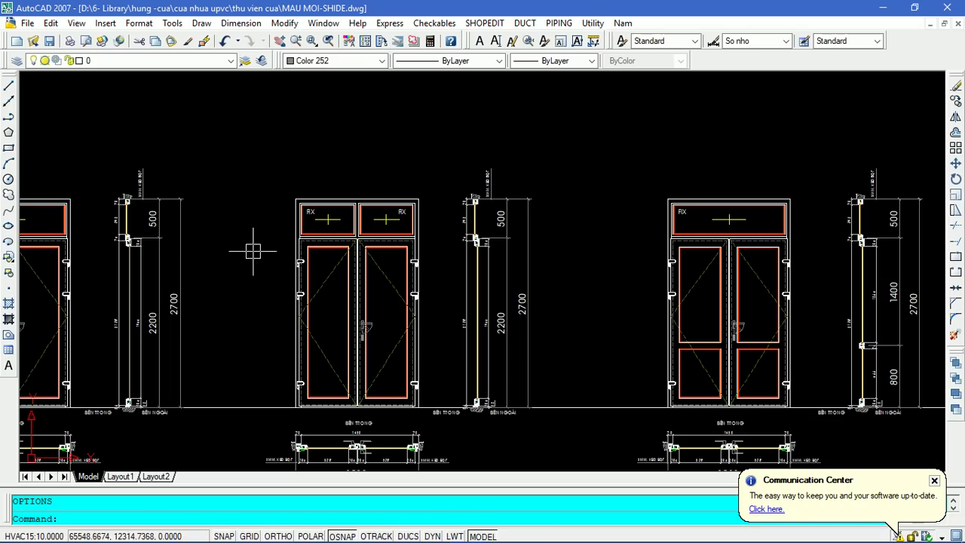
type("op")
key("Return")
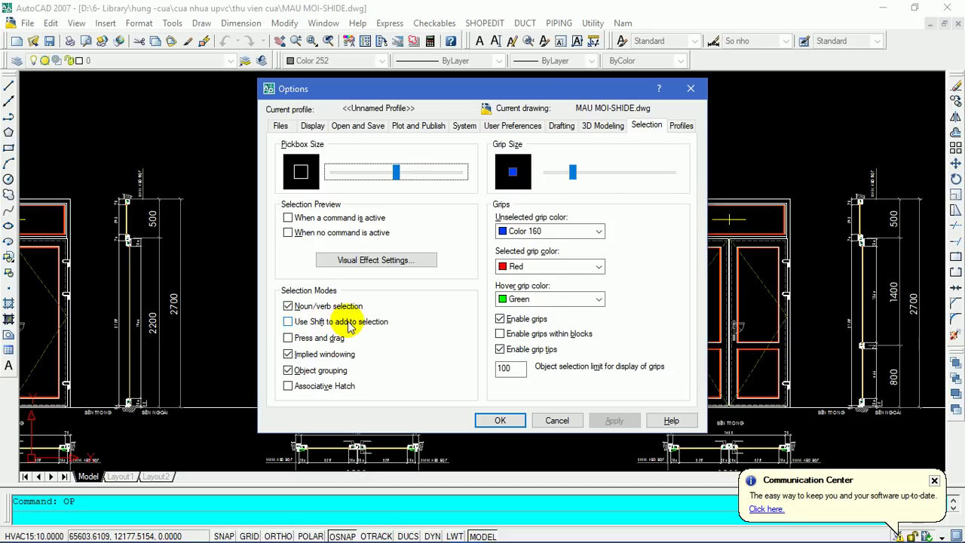
left_click(288, 322)
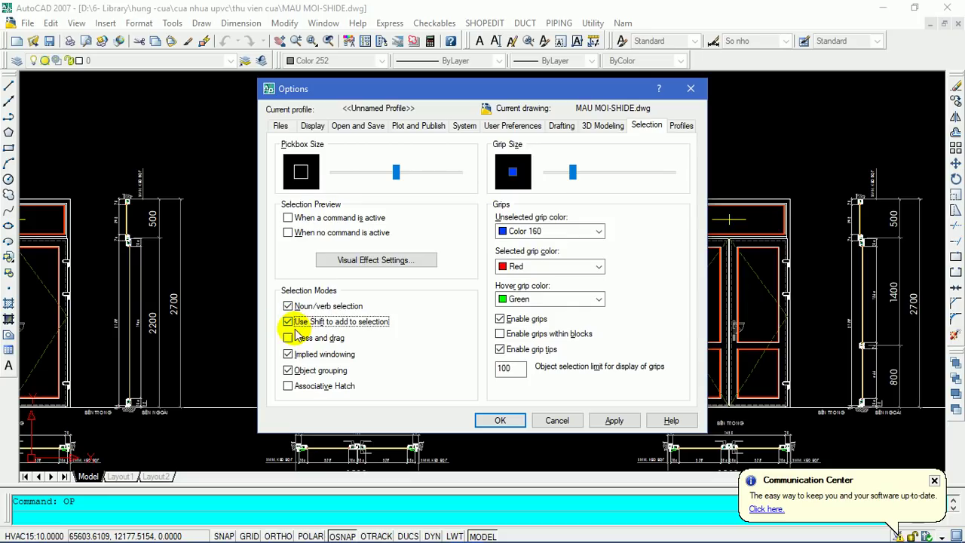
left_click(614, 419)
left_click(499, 421)
left_click(501, 193)
Step: Test-pick the 500, 2700, 392, 76, 106 and 70 dimensions, clear them, and reopen Options
scroll(437, 200, "up", 2)
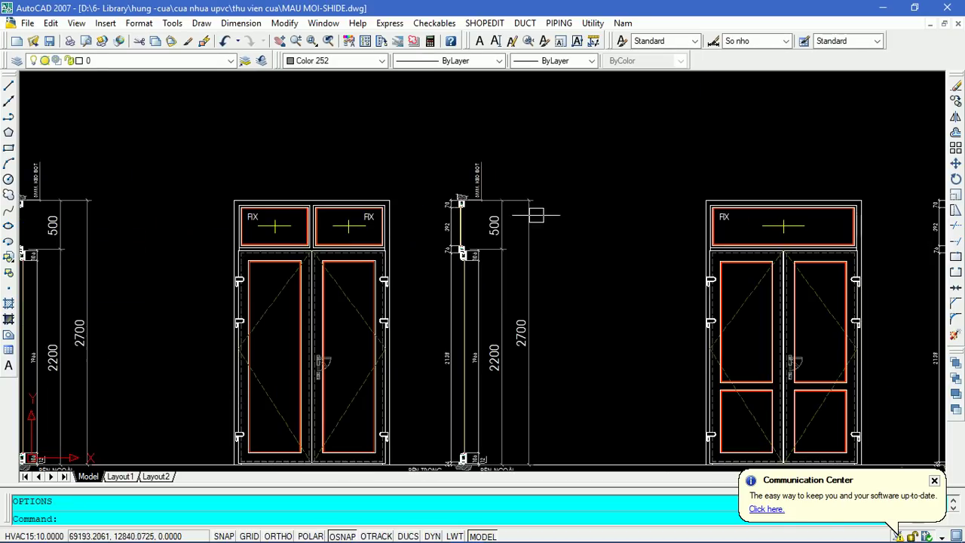
scroll(490, 242, "up", 3)
left_click(489, 226)
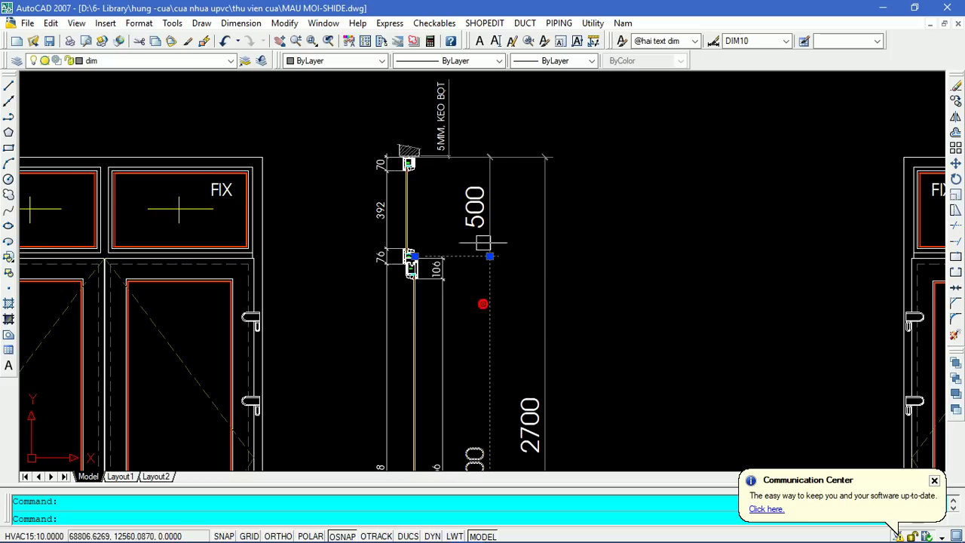
left_click(521, 157)
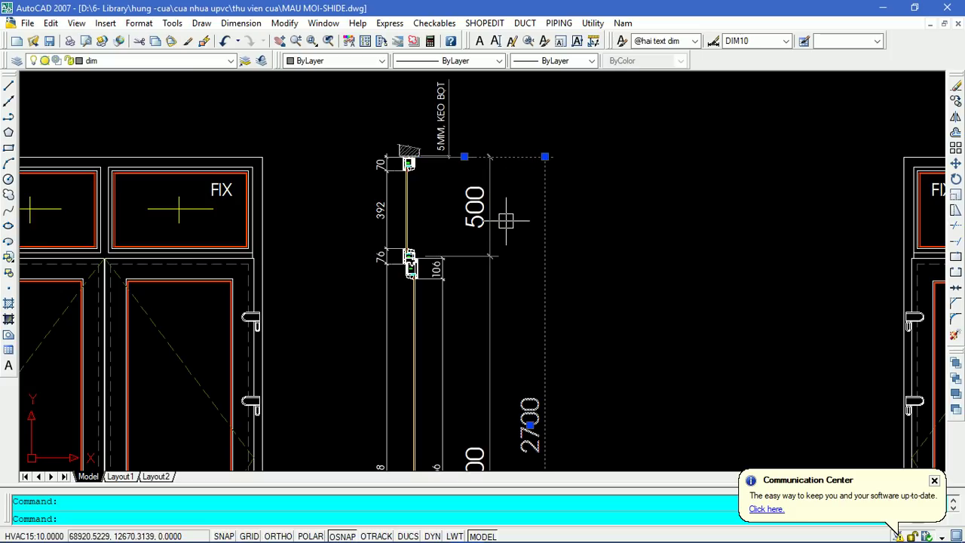
left_click(493, 193)
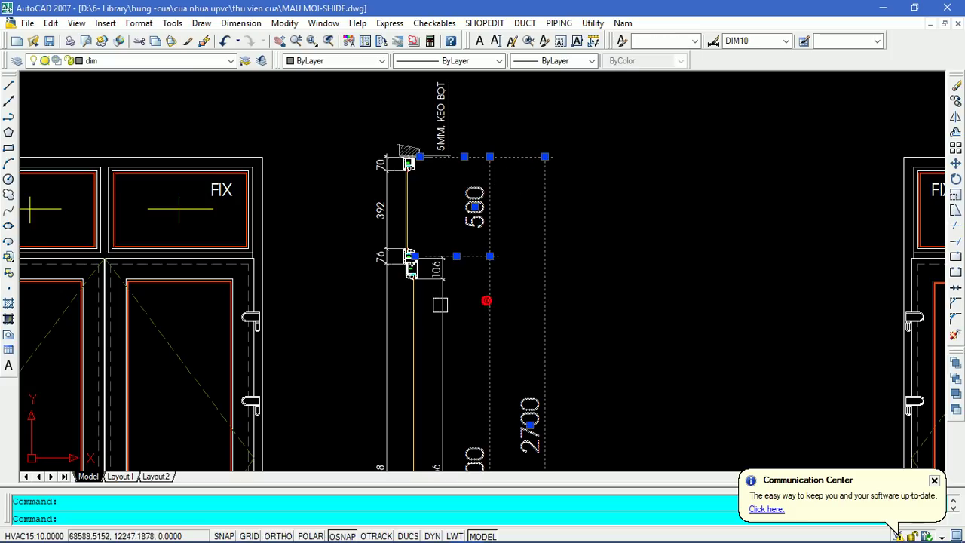
left_click(411, 268)
left_click(381, 211)
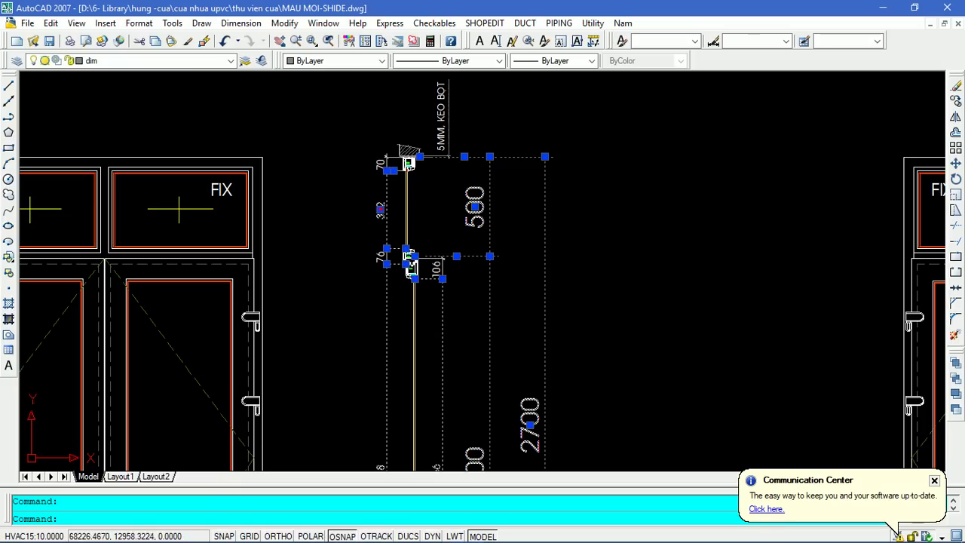
left_click(378, 161)
left_click(444, 113)
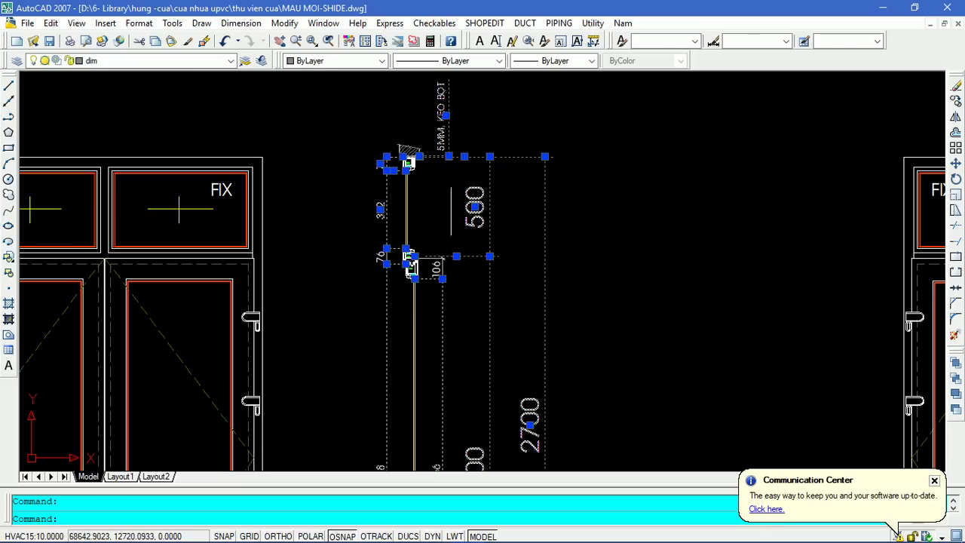
key("Escape")
type("op")
key("Return")
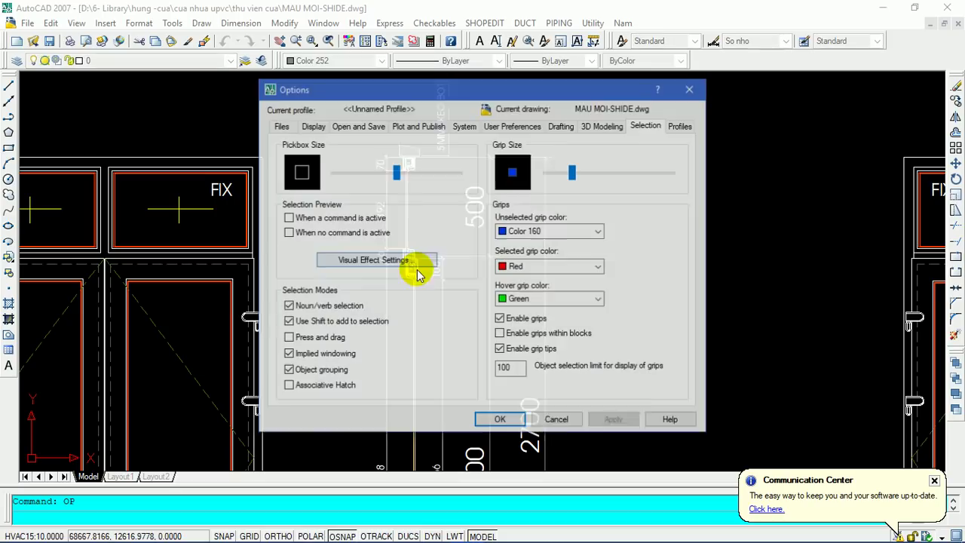
Step: Uncheck Use Shift to add to selection and confirm Options with OK
left_click(288, 322)
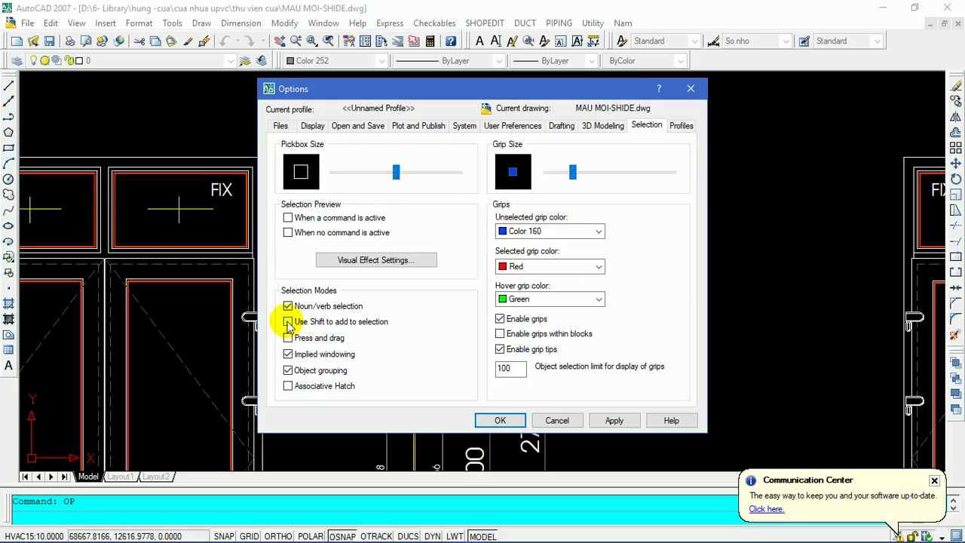
left_click(500, 420)
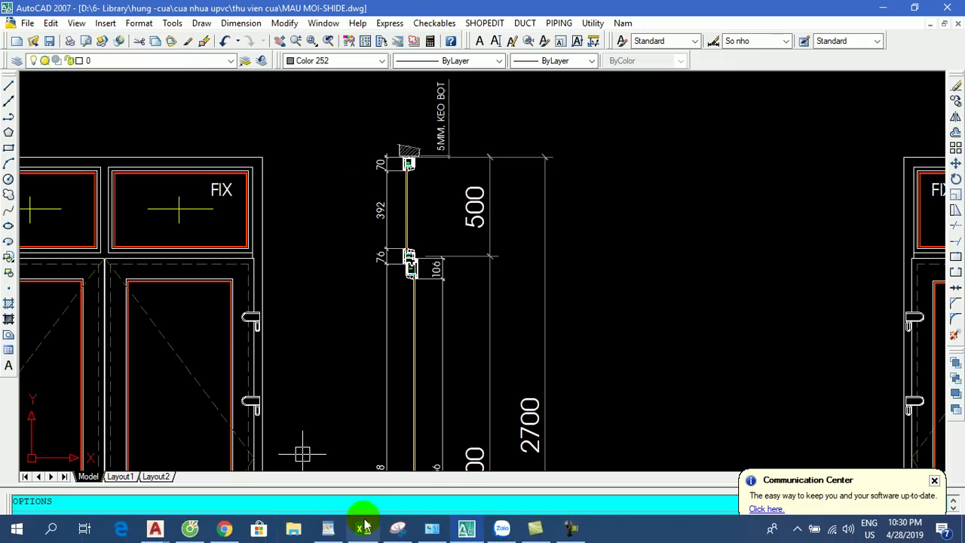
Step: Bring the Thu Vien ket hop ASIA drawing to the front in AutoCAD 2017
left_click(155, 529)
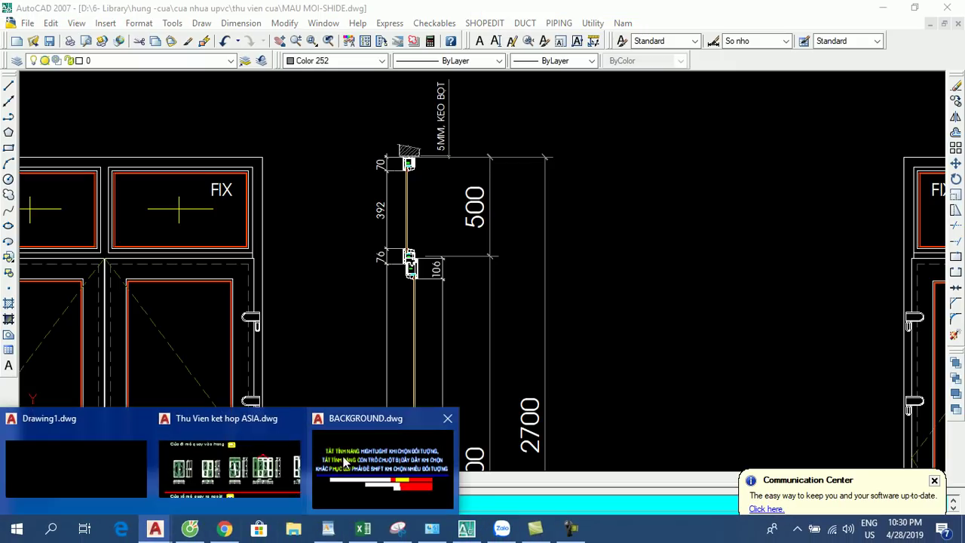
left_click(181, 461)
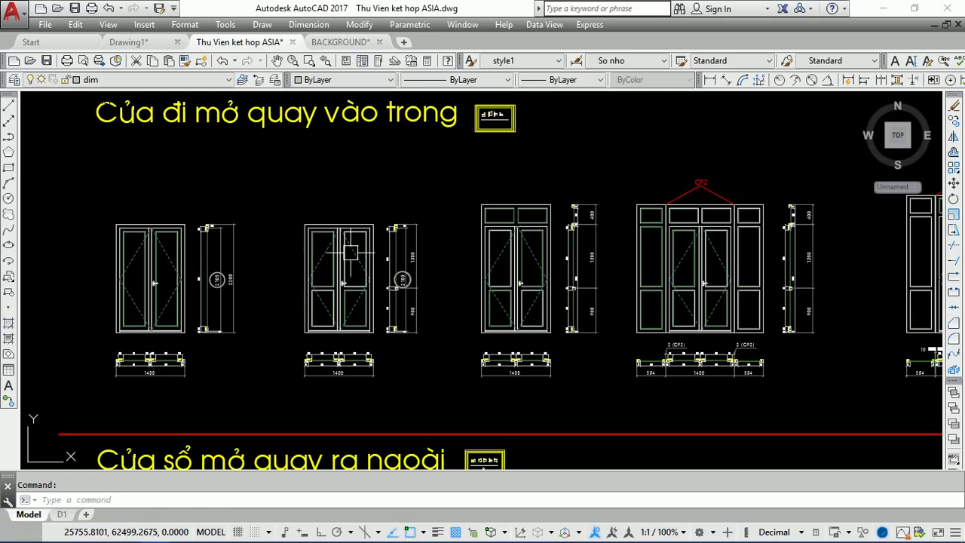
scroll(340, 280, "down", 5)
Step: Check Use Shift to add to selection in Options (OP) and apply it
type("OP")
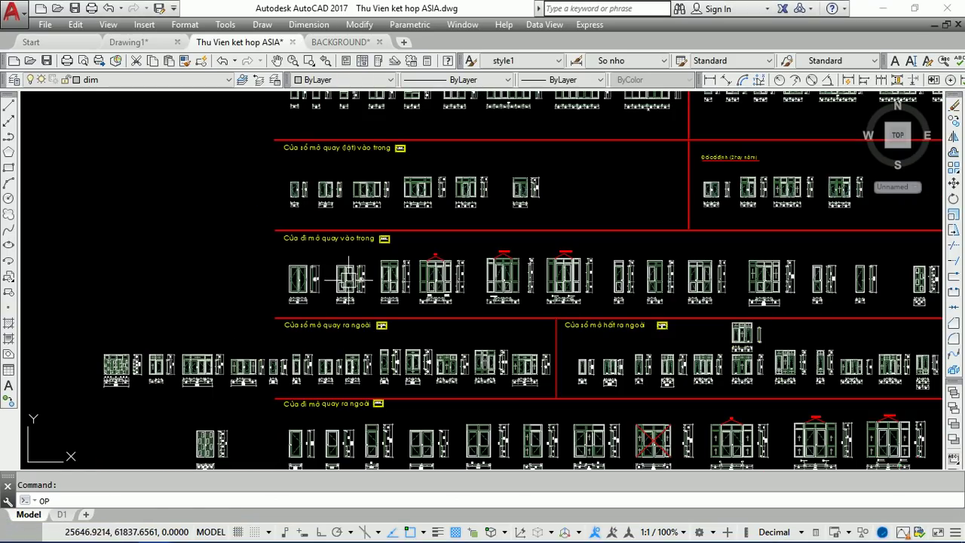
key("Return")
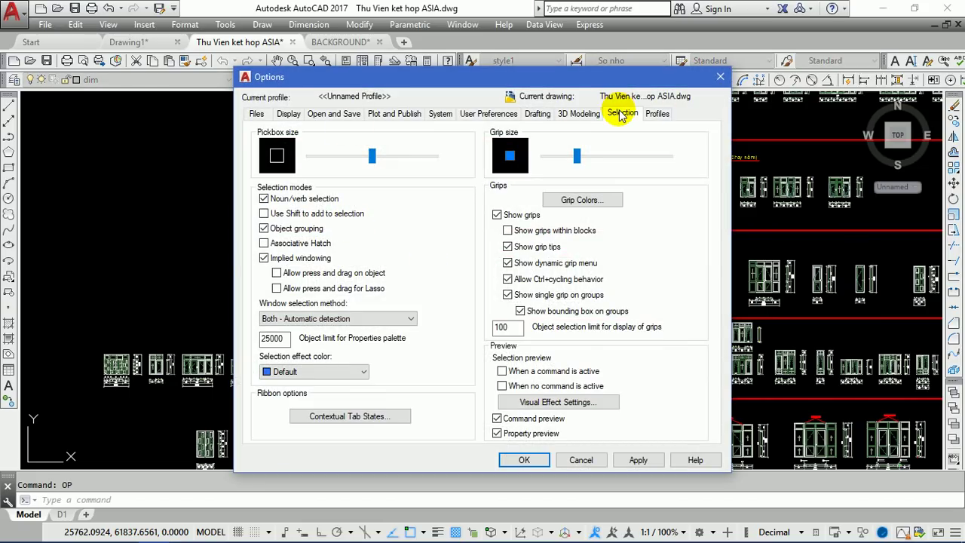
left_click(265, 216)
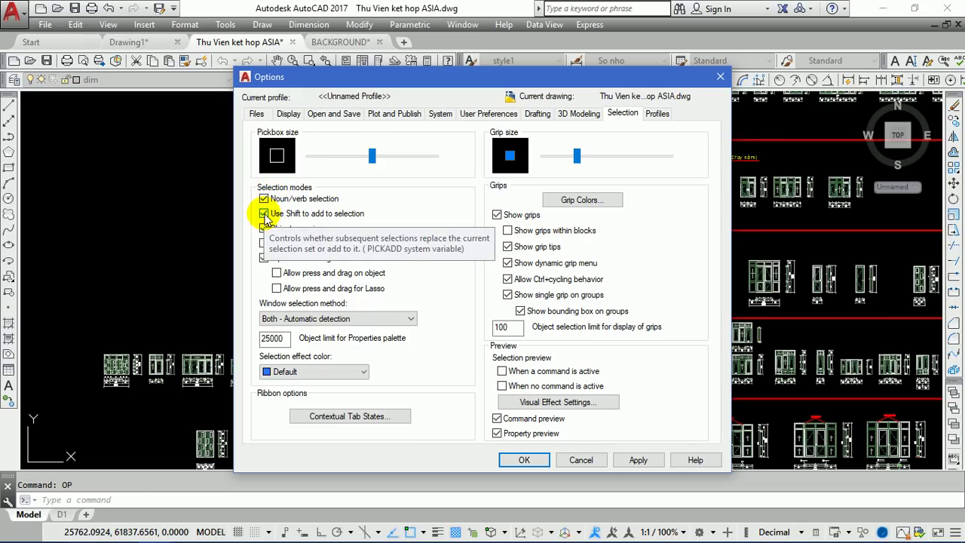
left_click(264, 215)
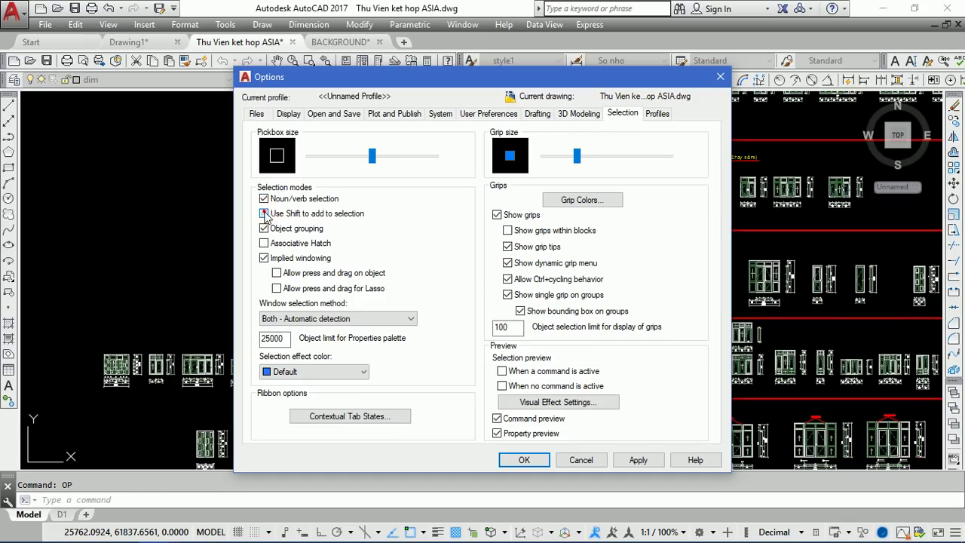
left_click(633, 459)
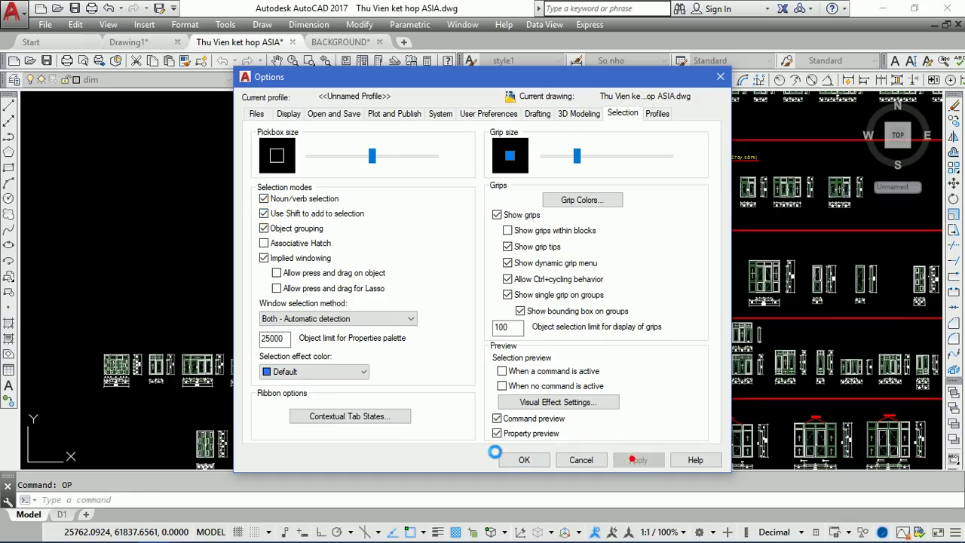
Step: Close Options with OK, zoom into the window elevation and crossing-select the top transom
left_click(520, 460)
scroll(549, 194, "up", 5)
scroll(528, 198, "up", 3)
scroll(440, 346, "up", 2)
scroll(338, 203, "up", 3)
left_click(286, 233)
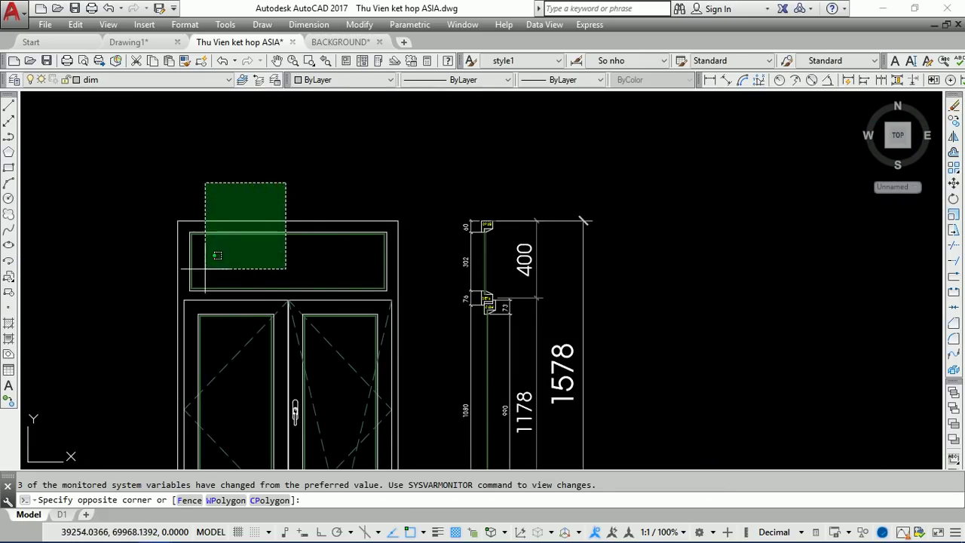
left_click(267, 169)
scroll(416, 313, "up", 2)
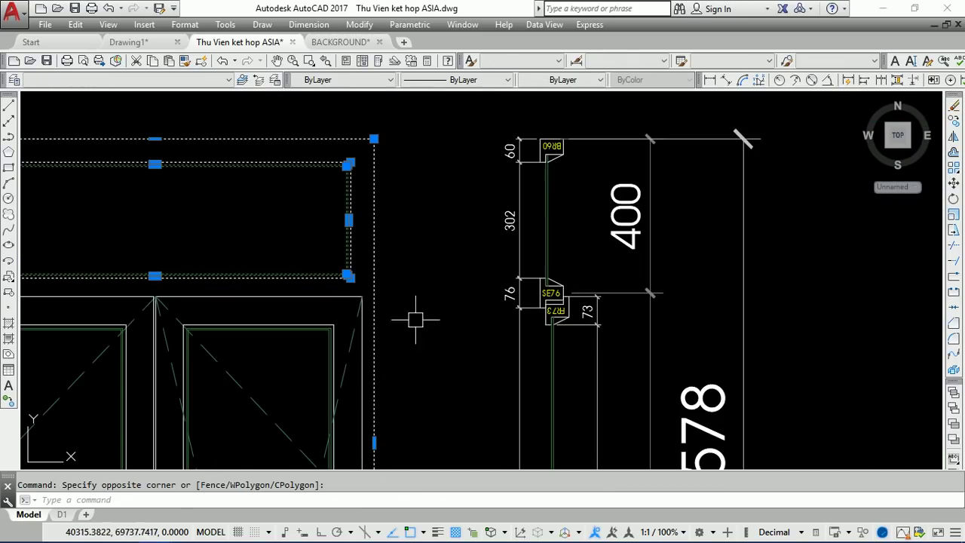
Step: Pick the door sash top, then crossing-select the upper transom to check selection replacement
left_click(332, 329)
left_click(388, 235)
left_click(324, 161)
scroll(252, 149, "up", 4)
scroll(295, 201, "down", 4)
scroll(395, 199, "up", 3)
scroll(452, 226, "down", 4)
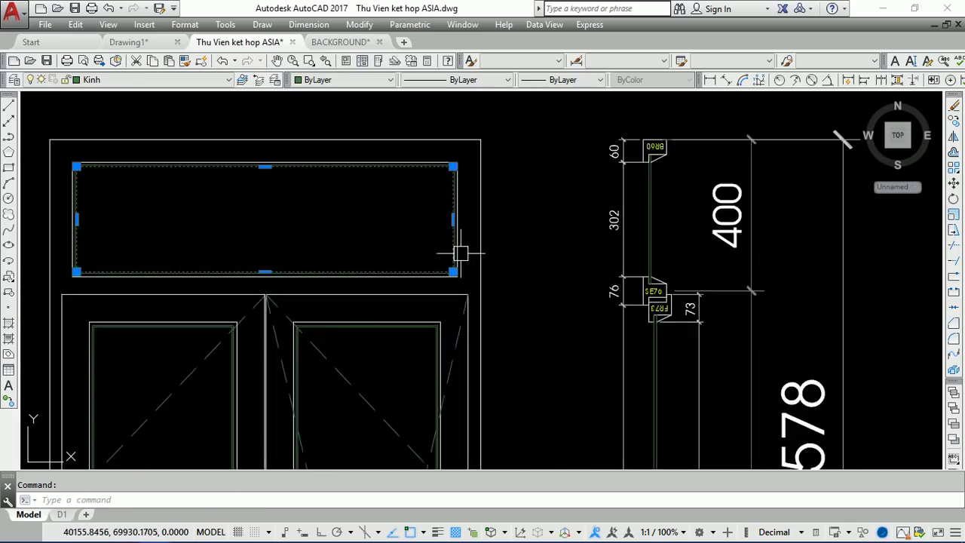
Step: Test-pick the outer frame and top frame line, clearing each with Esc, then relaunch Options
left_click(480, 264)
key("Escape")
left_click(452, 294)
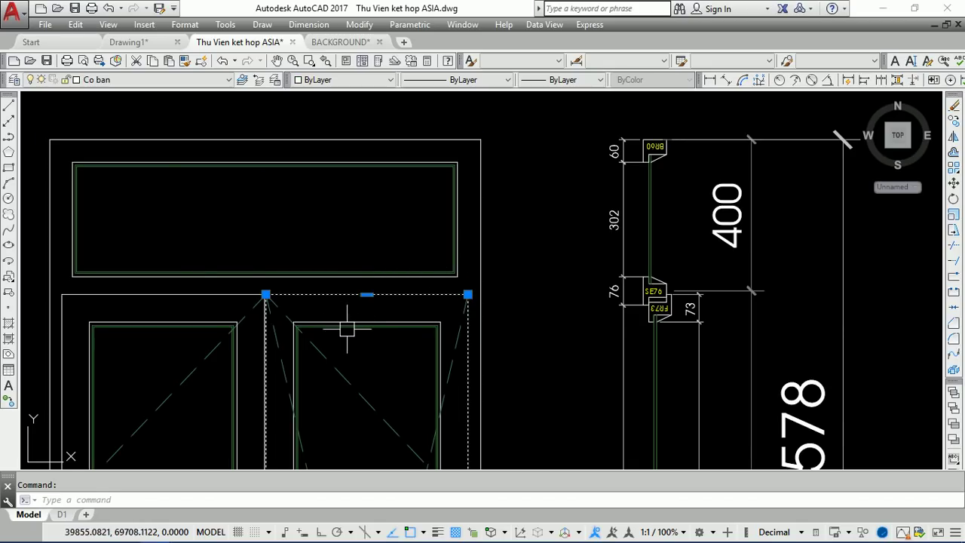
key("Escape")
type("o")
key("Return")
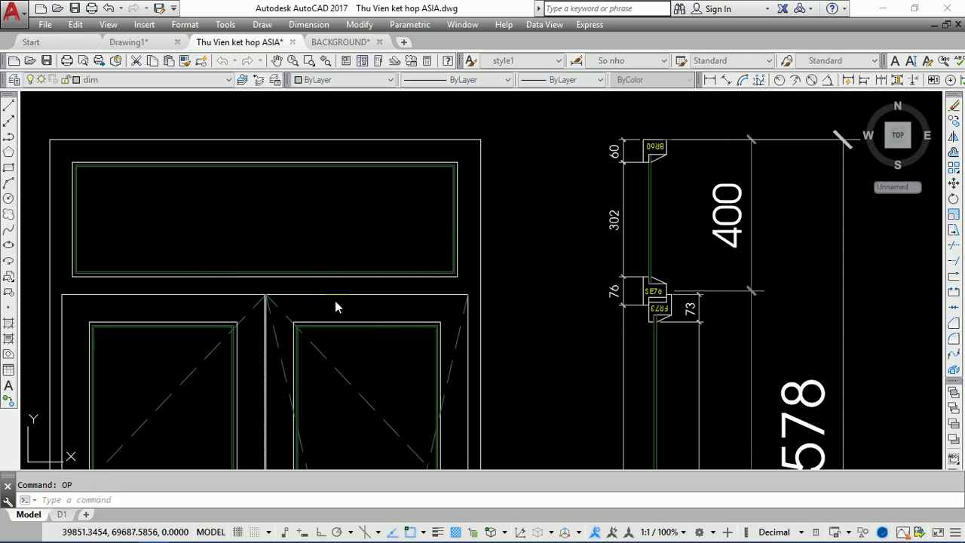
Step: Uncheck 'Use Shift to add to selection' in Options, then apply and close
left_click(264, 214)
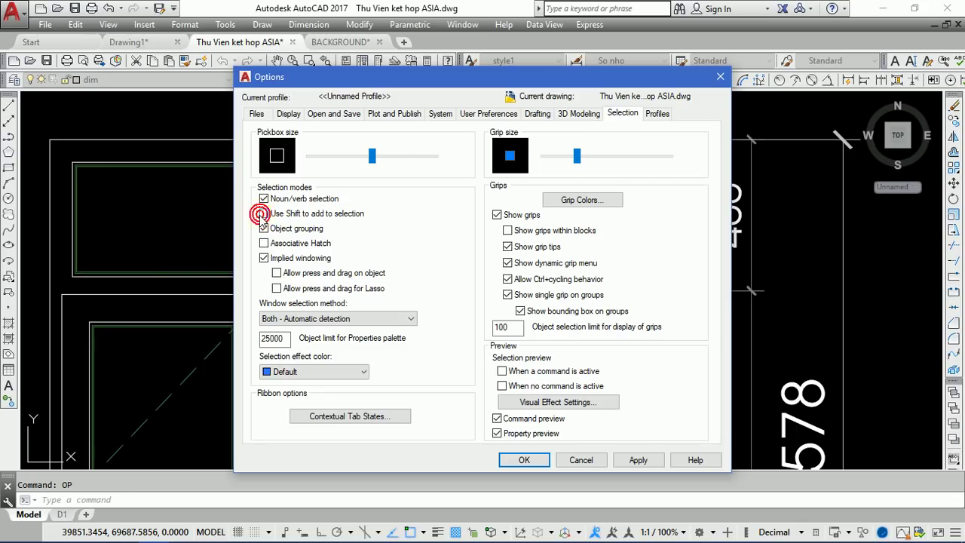
left_click(637, 459)
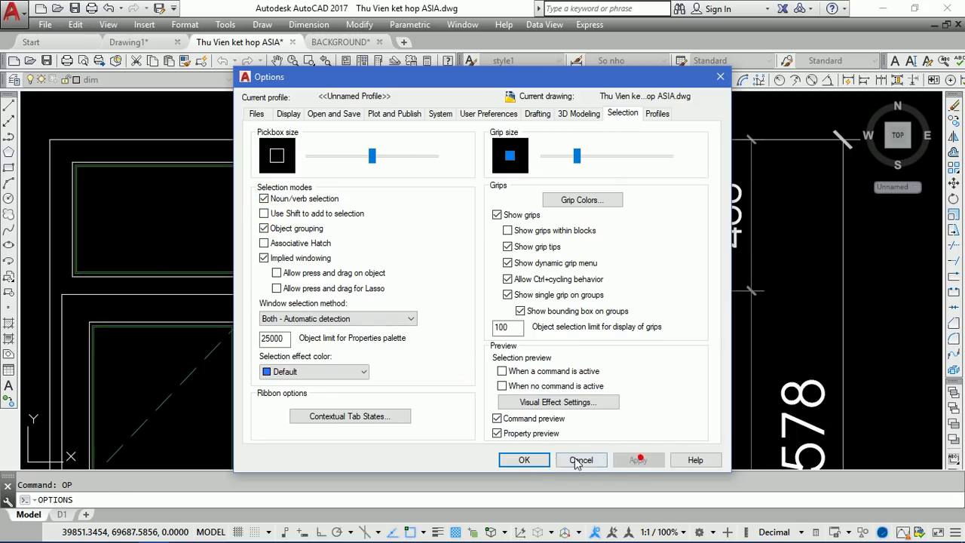
left_click(524, 459)
Step: Build a selection of the outer frame, transom and right door panel, then remove the left door diagonal and top edge
left_click(488, 251)
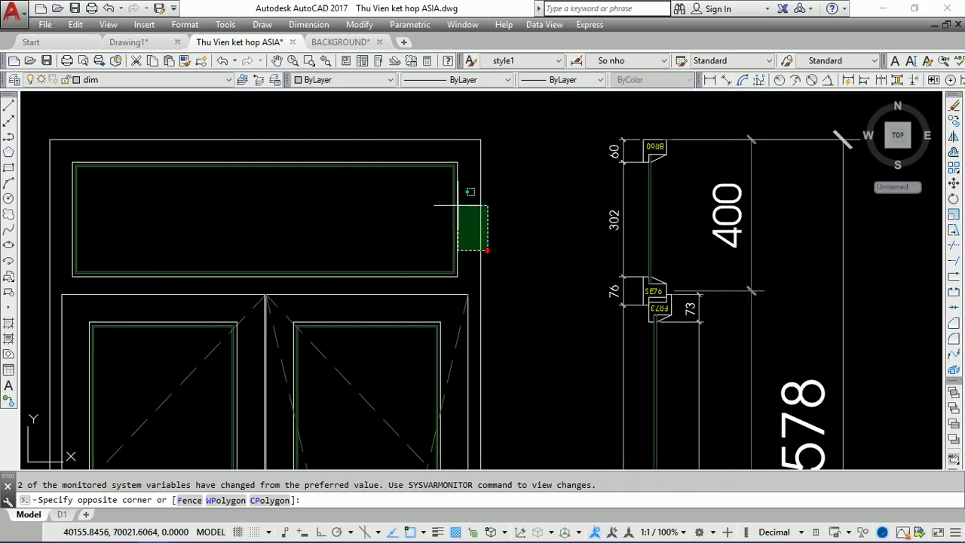
left_click(456, 194)
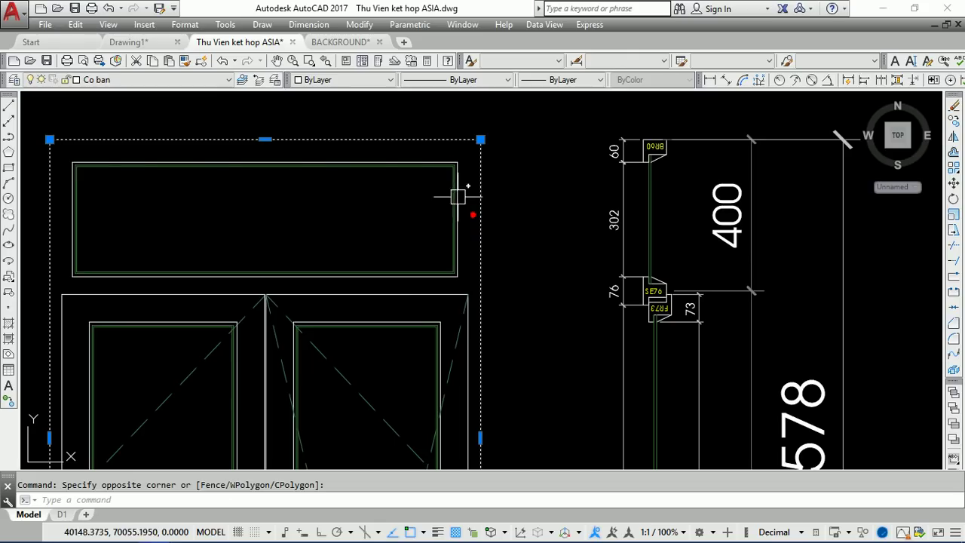
left_click(398, 311)
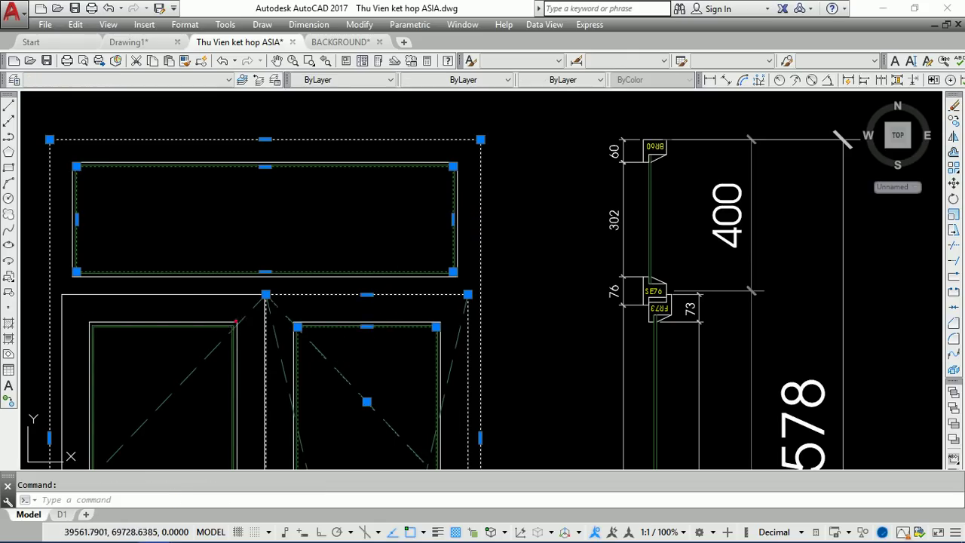
scroll(173, 279, "up", 3)
middle_click_drag(221, 297, 453, 176)
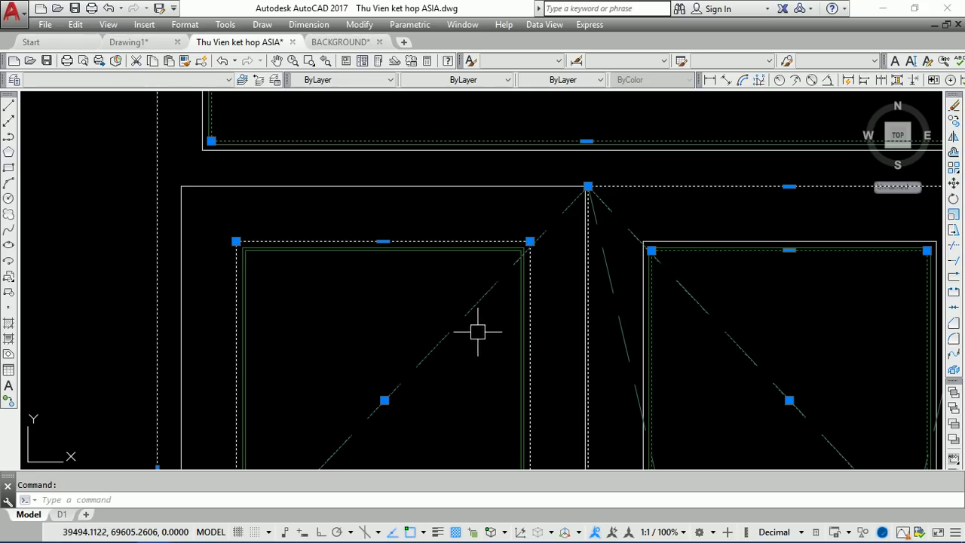
left_click(427, 344, "shift")
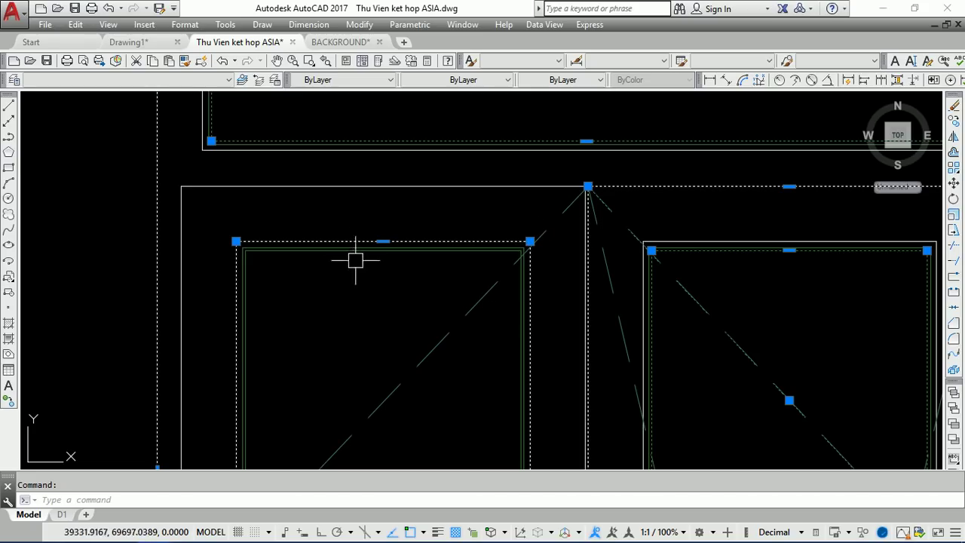
left_click(325, 235, "shift")
scroll(323, 254, "down", 3)
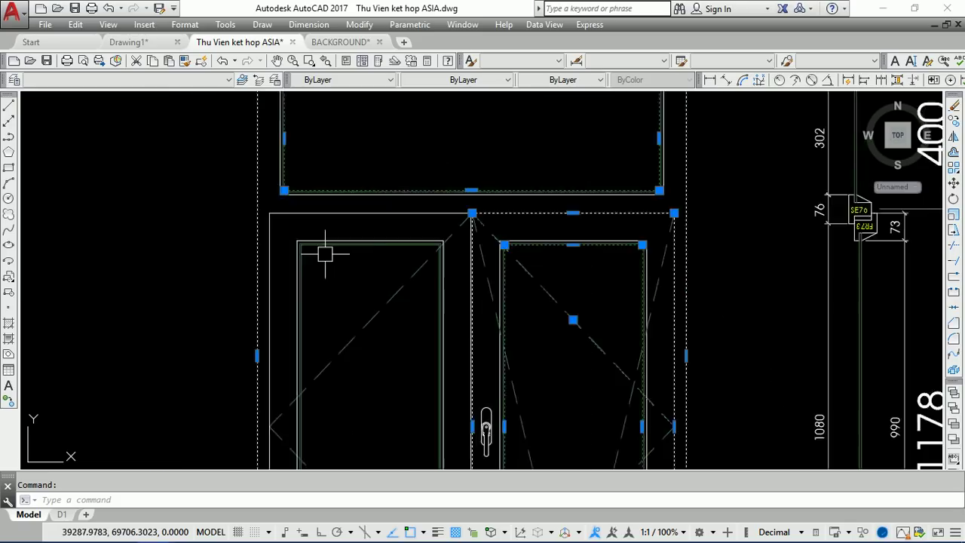
scroll(312, 264, "down", 2)
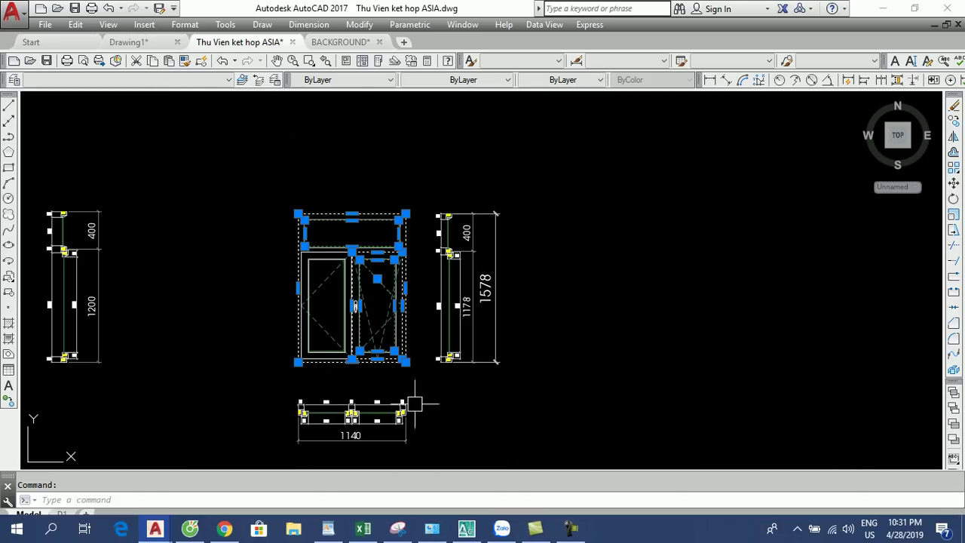
Step: Bring the BACKGROUND drawing with the selection-fixes title text to the front
left_click(351, 43)
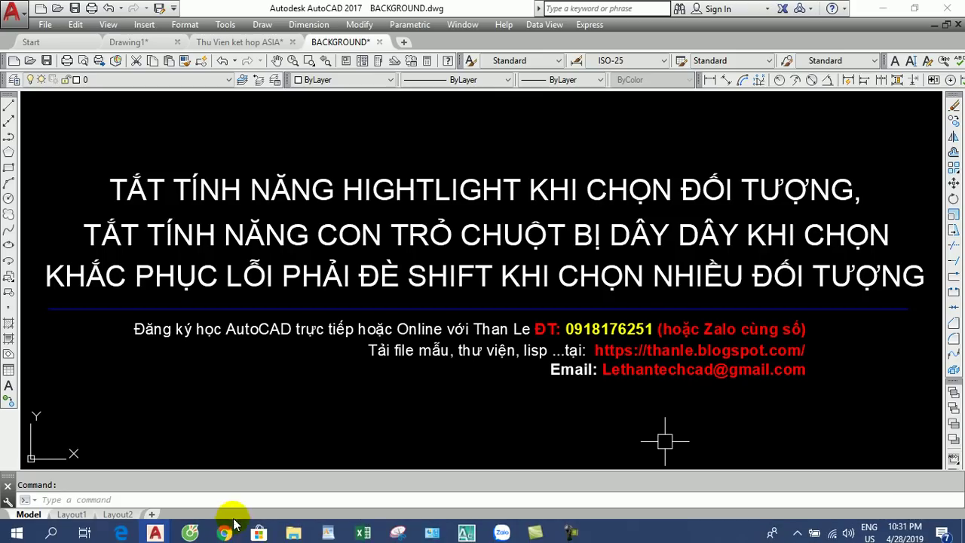
left_click(570, 534)
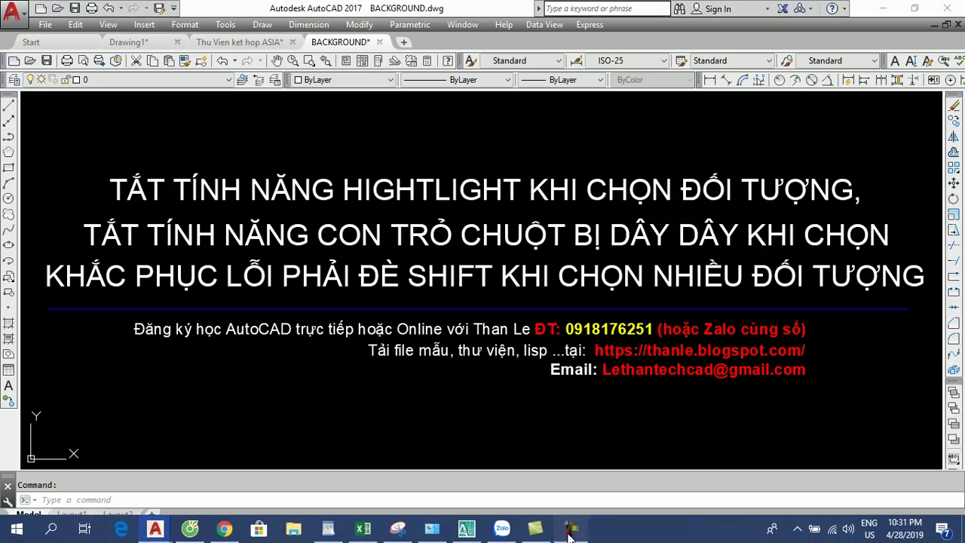